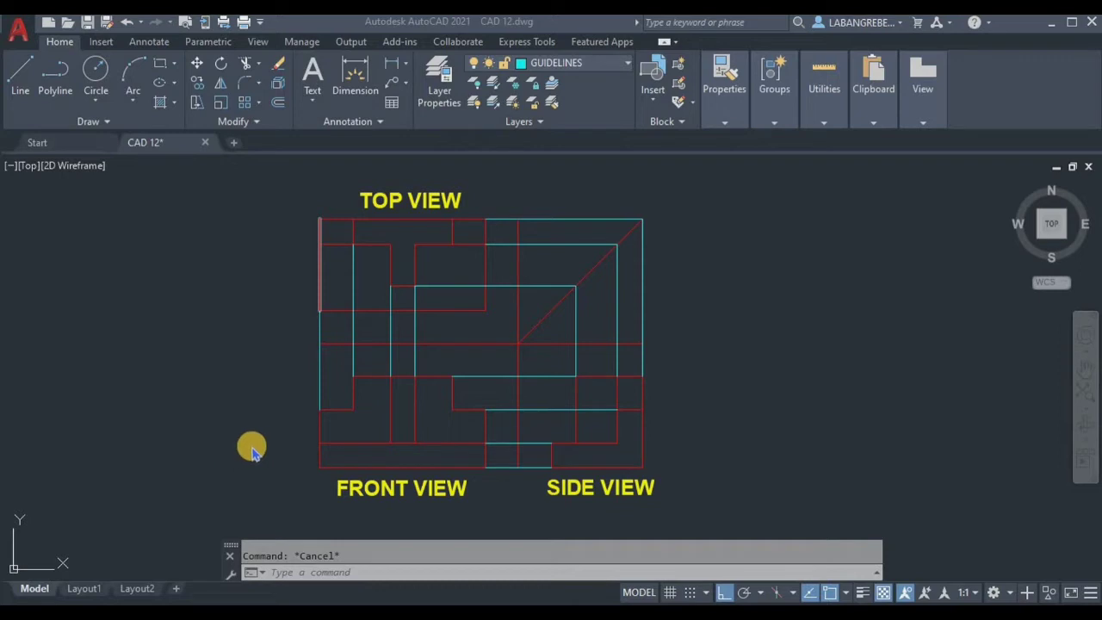
Make DIMENSION the current layer and lock the GUIDELINES layer
left_click(297, 573)
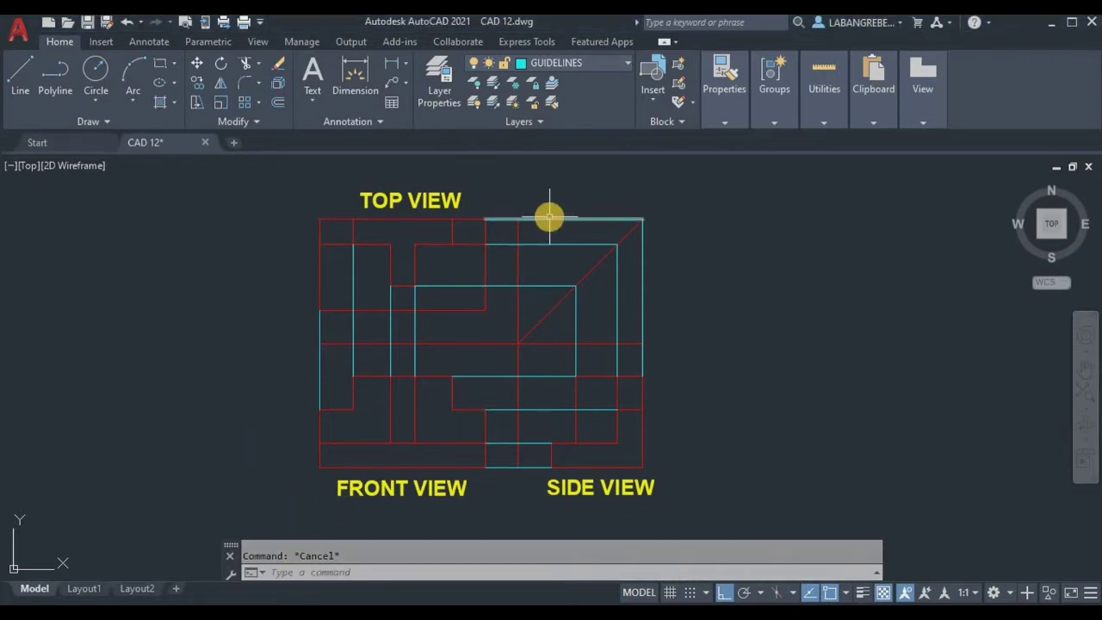
left_click(554, 63)
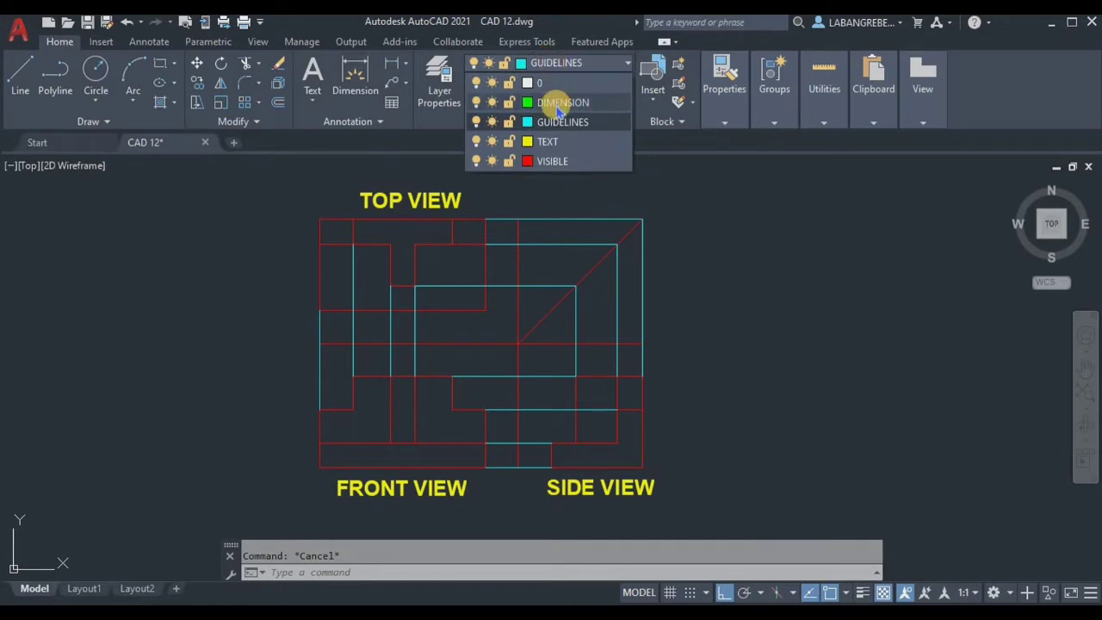
left_click(558, 107)
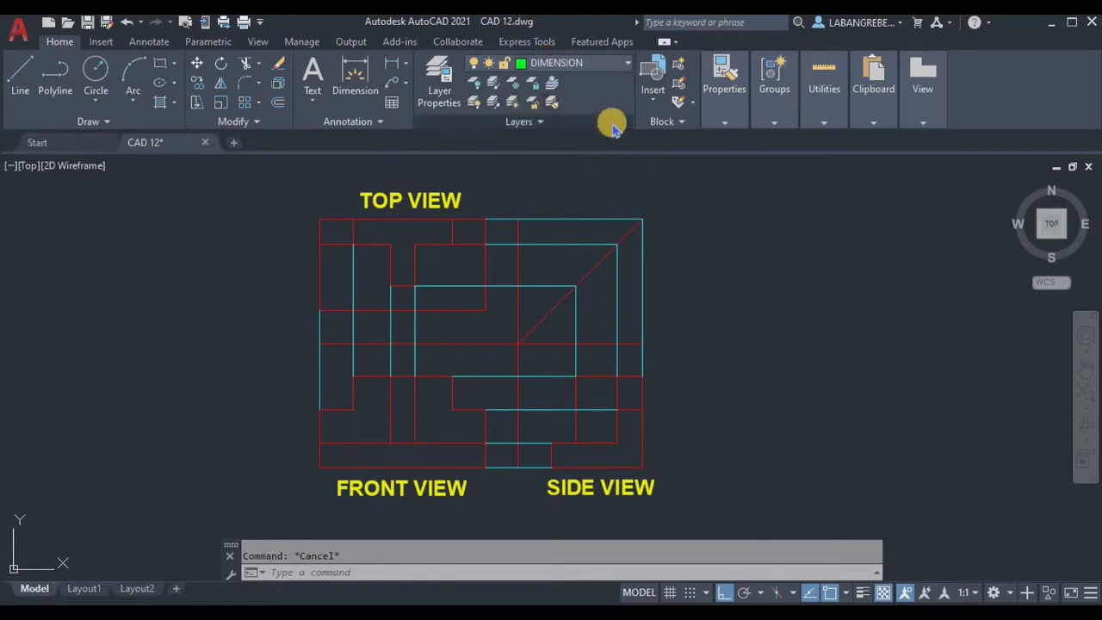
left_click(590, 63)
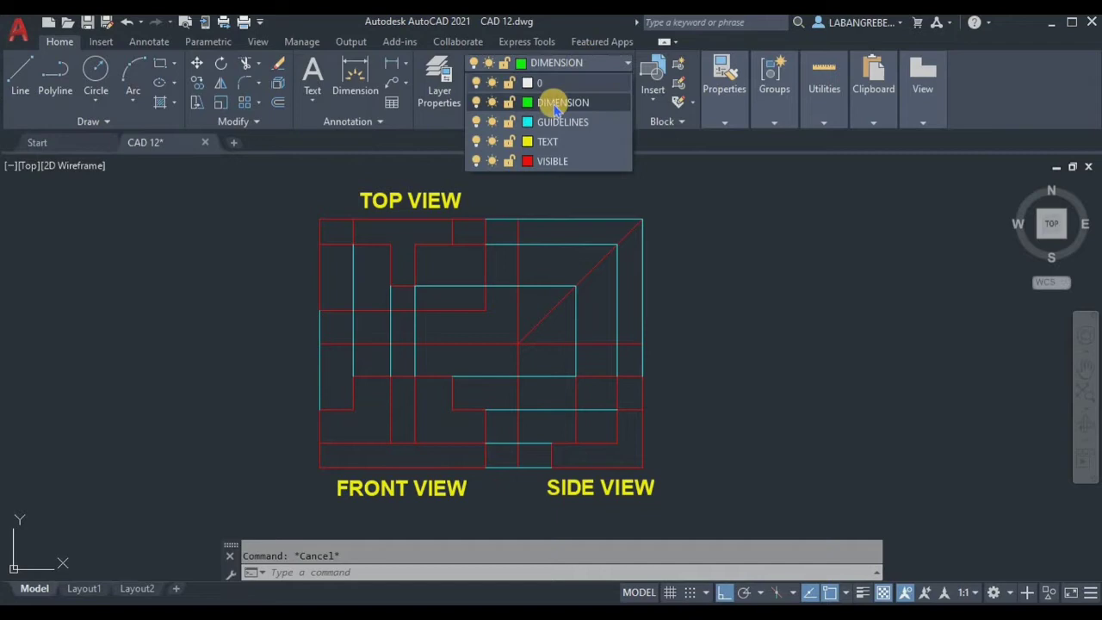
left_click(510, 122)
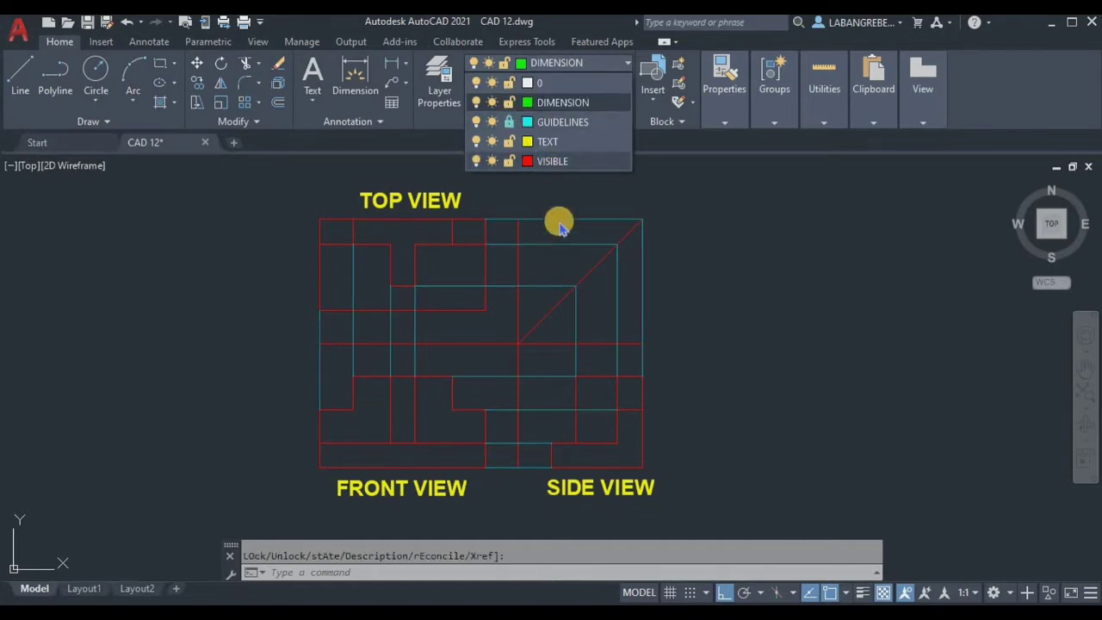
left_click(688, 203)
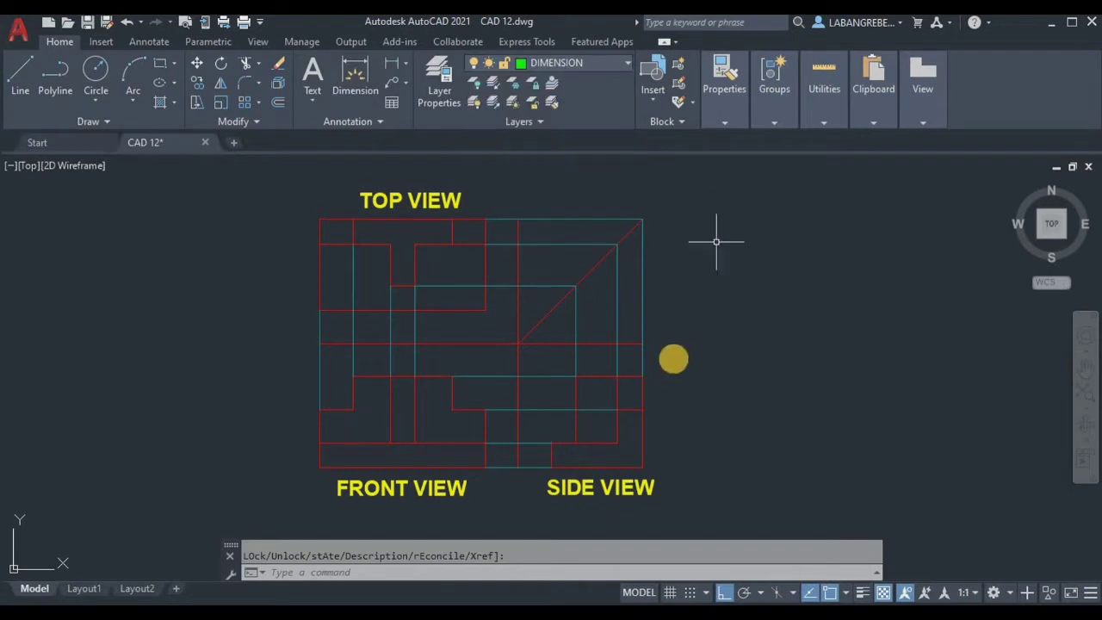
key("Escape")
Modify the Standard dimension style so the dimension lines' color, linetype and lineweight are all ByLayer
left_click(508, 571)
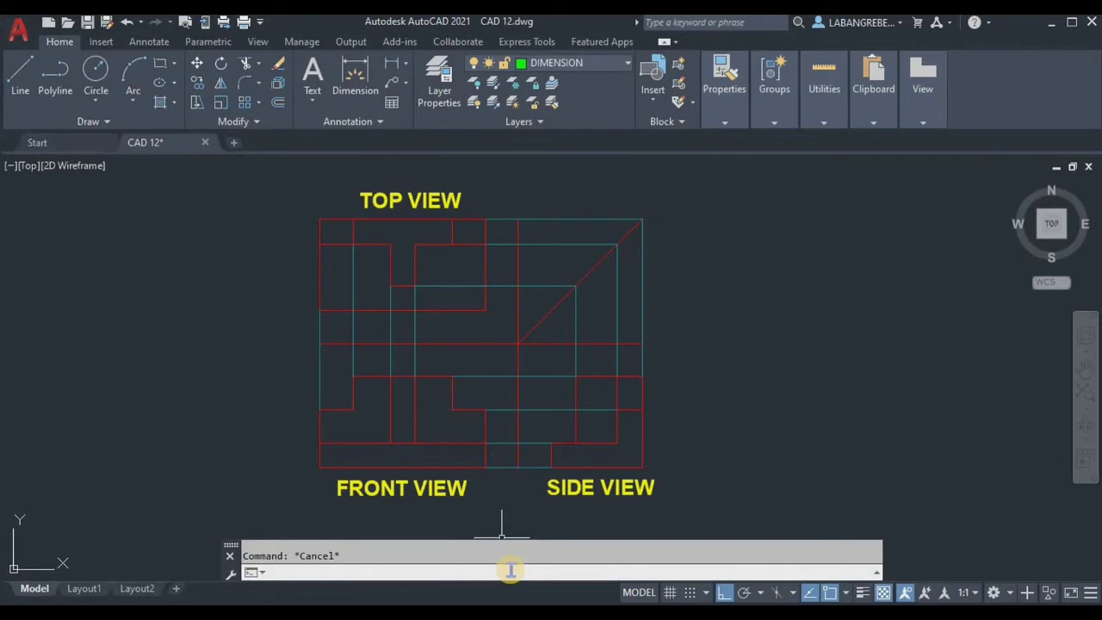
type("dimsty")
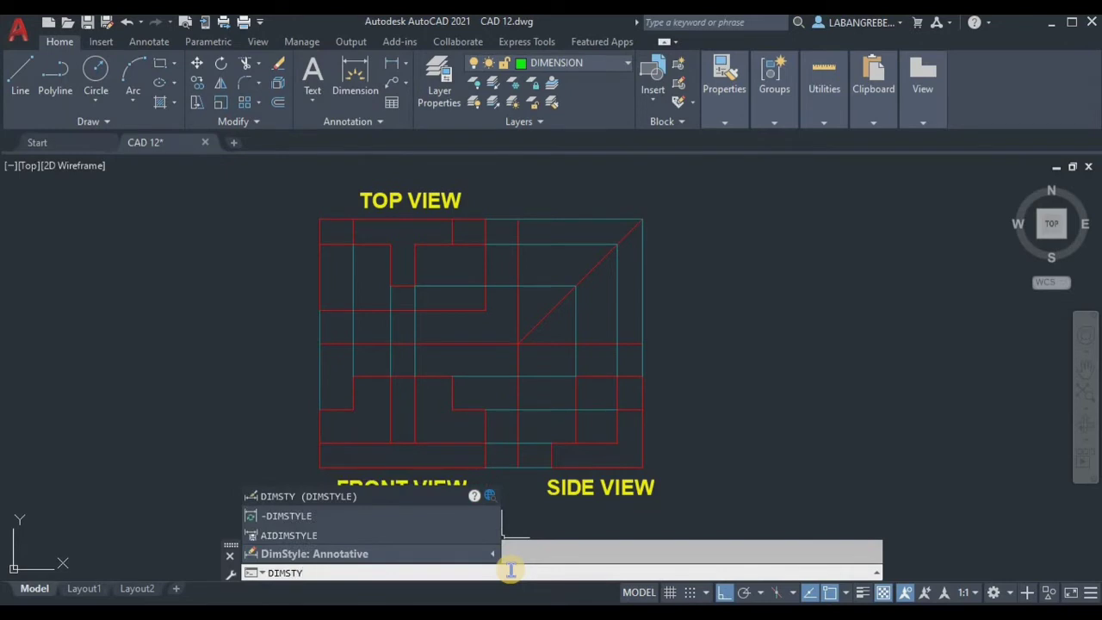
key("Return")
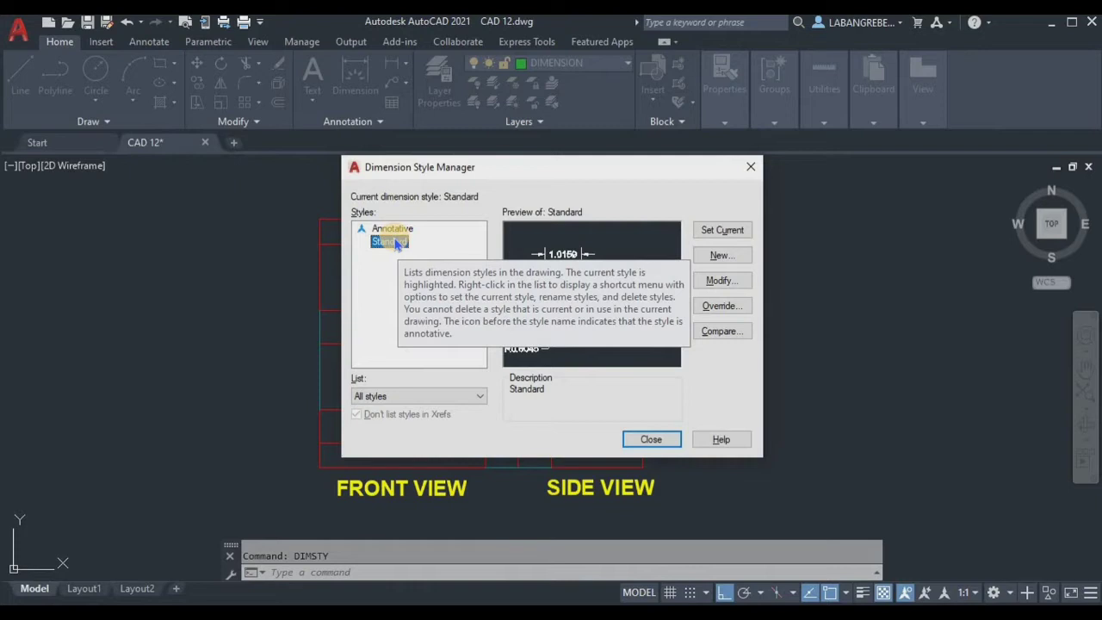
left_click(734, 282)
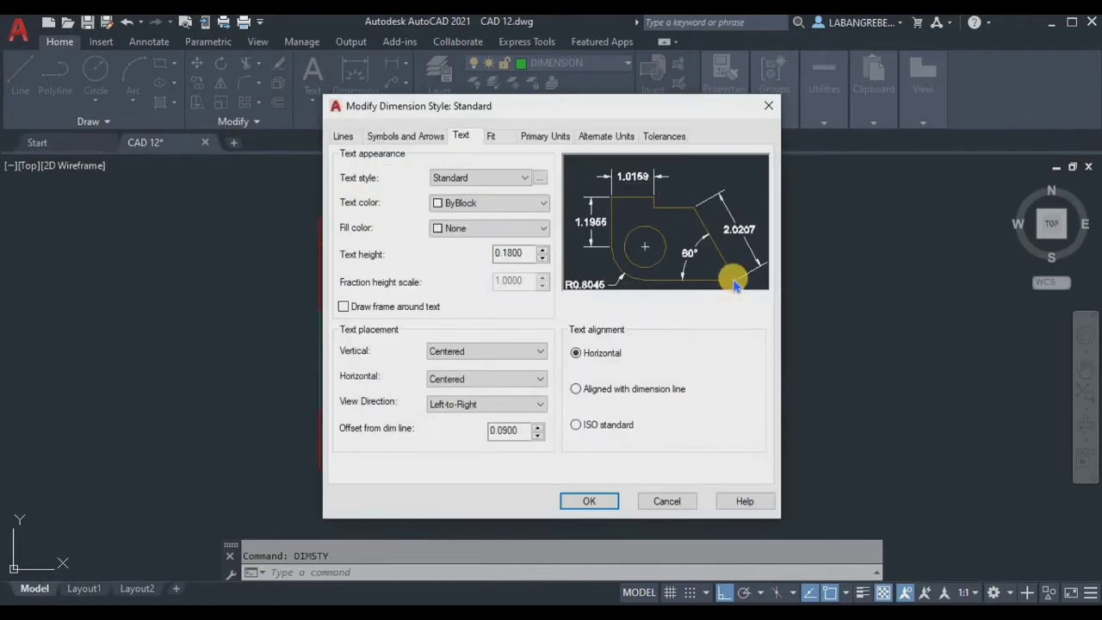
left_click(343, 136)
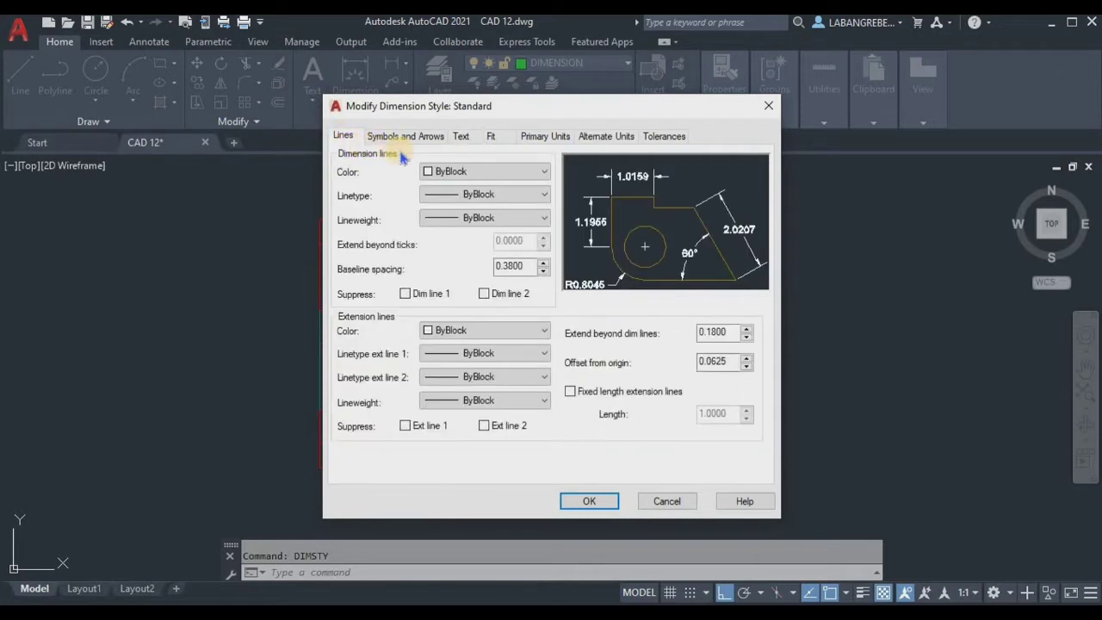
left_click(472, 172)
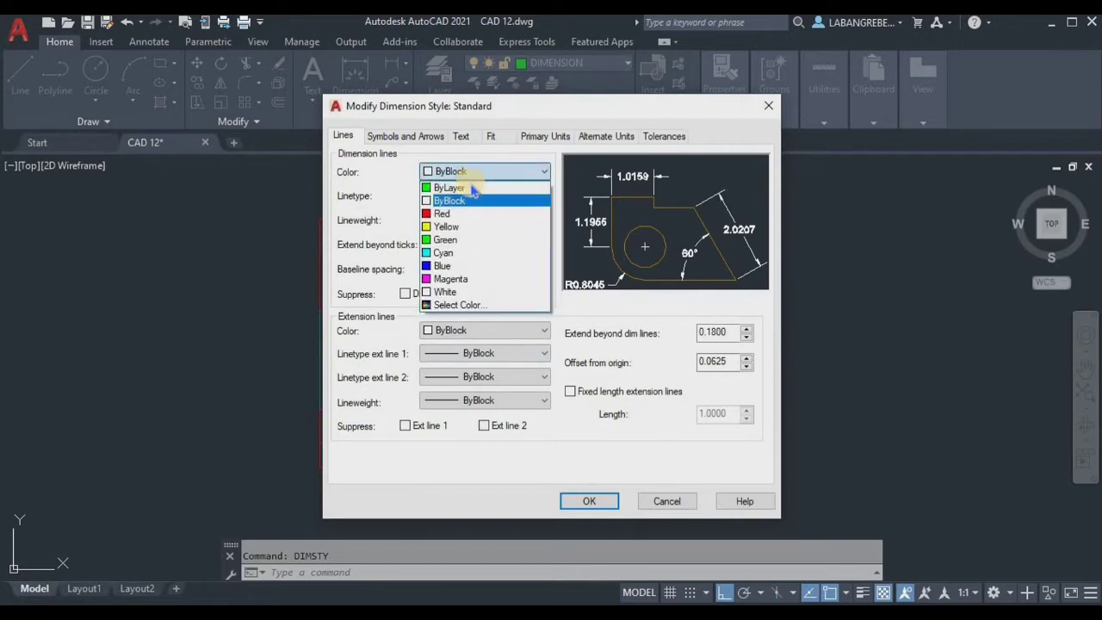
left_click(472, 187)
left_click(482, 195)
left_click(478, 208)
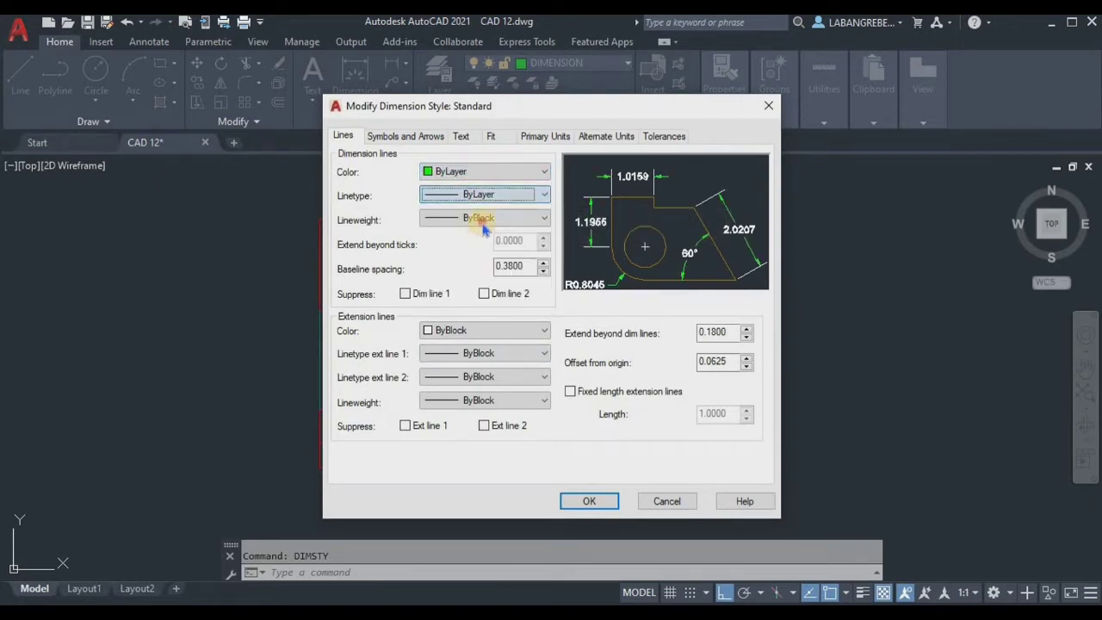
left_click(482, 219)
left_click(476, 230)
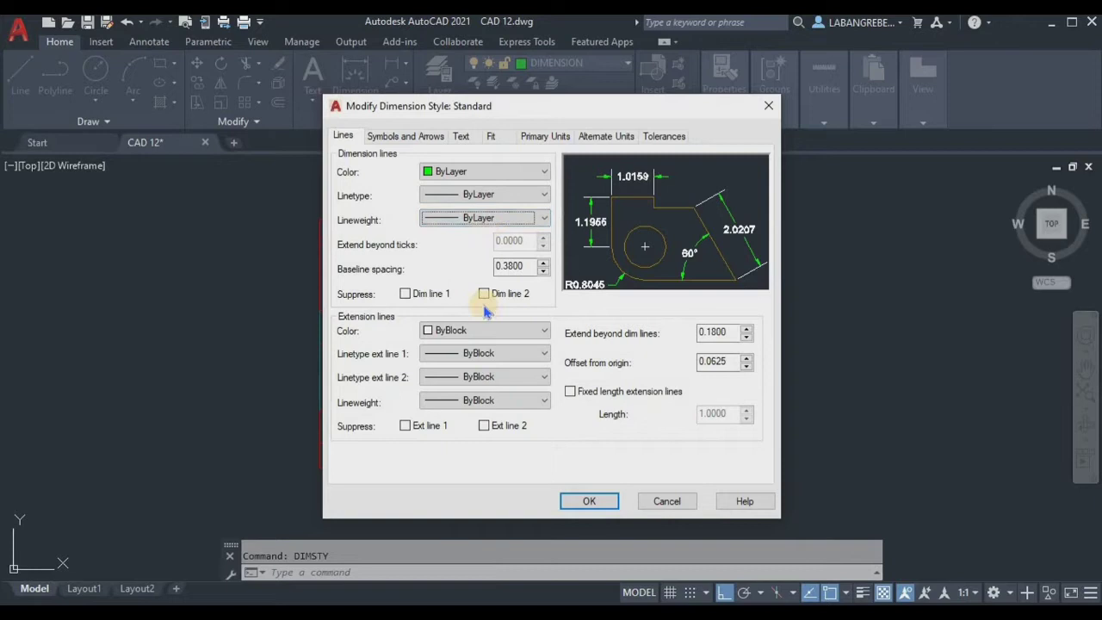
Set the extension lines' color, both extension linetypes and their lineweight to ByLayer
left_click(476, 330)
left_click(480, 349)
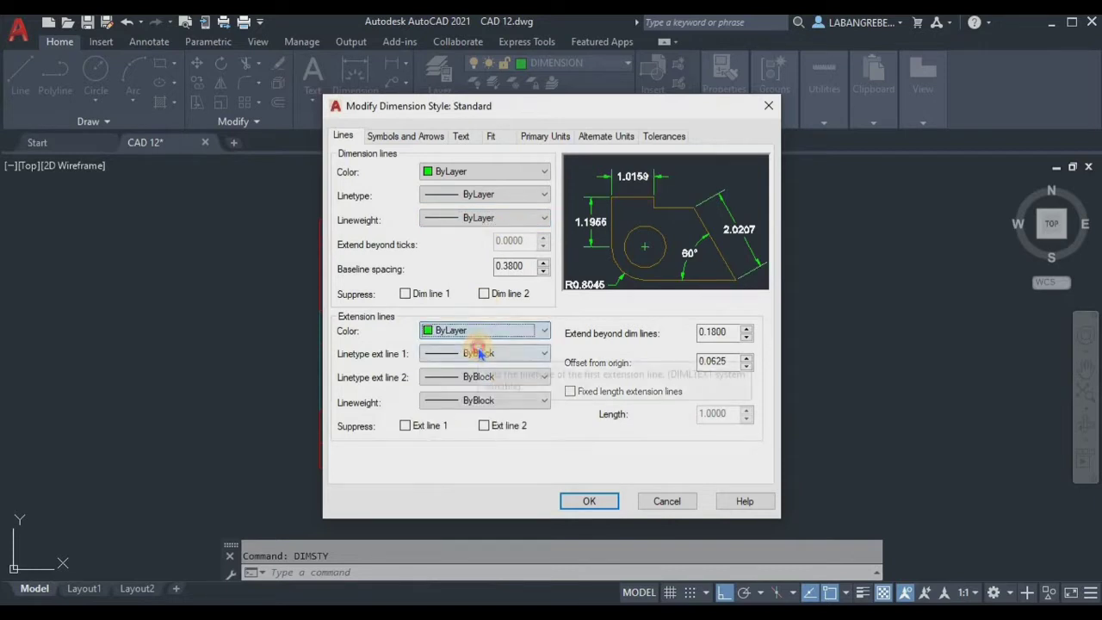
left_click(479, 353)
left_click(478, 366)
left_click(479, 377)
left_click(478, 389)
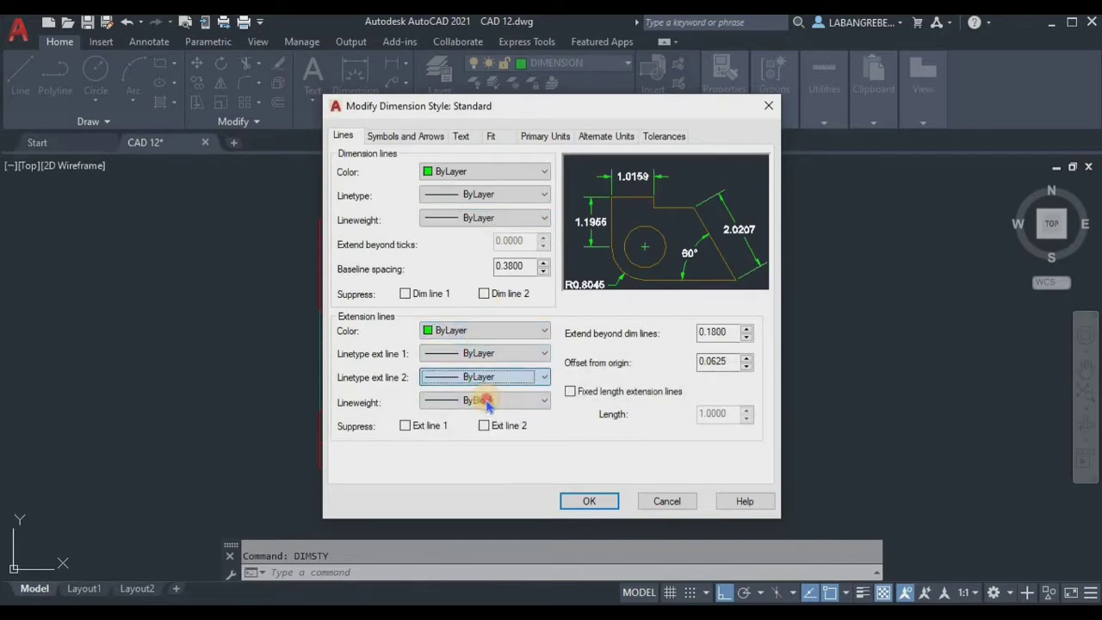
left_click(487, 402)
left_click(485, 42)
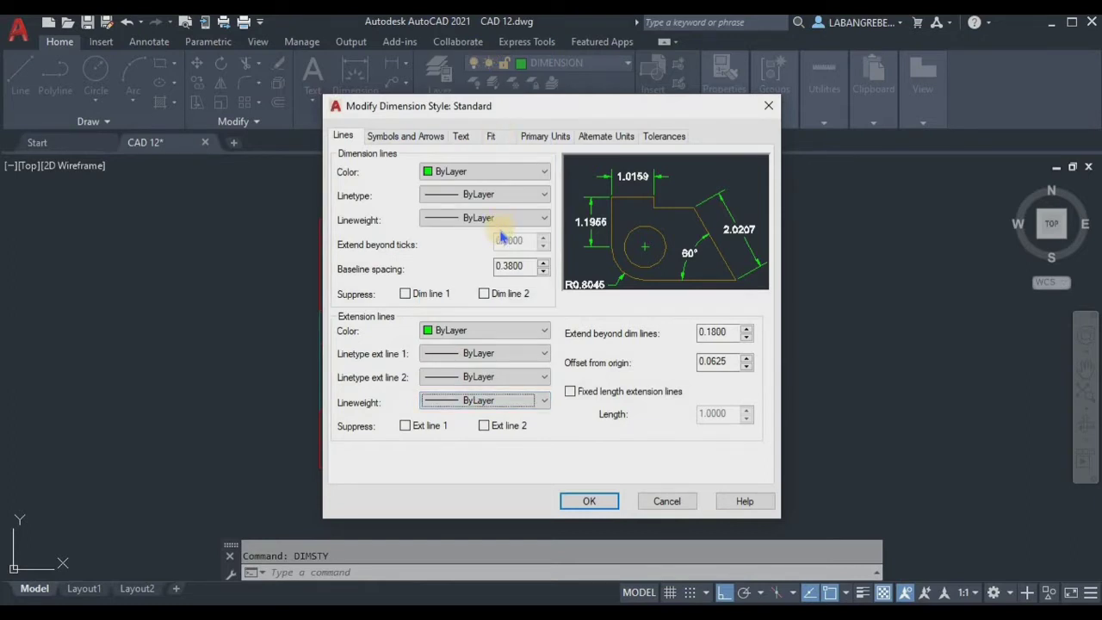
Set the dimension text color to ByLayer and align the text with the dimension line
left_click(428, 144)
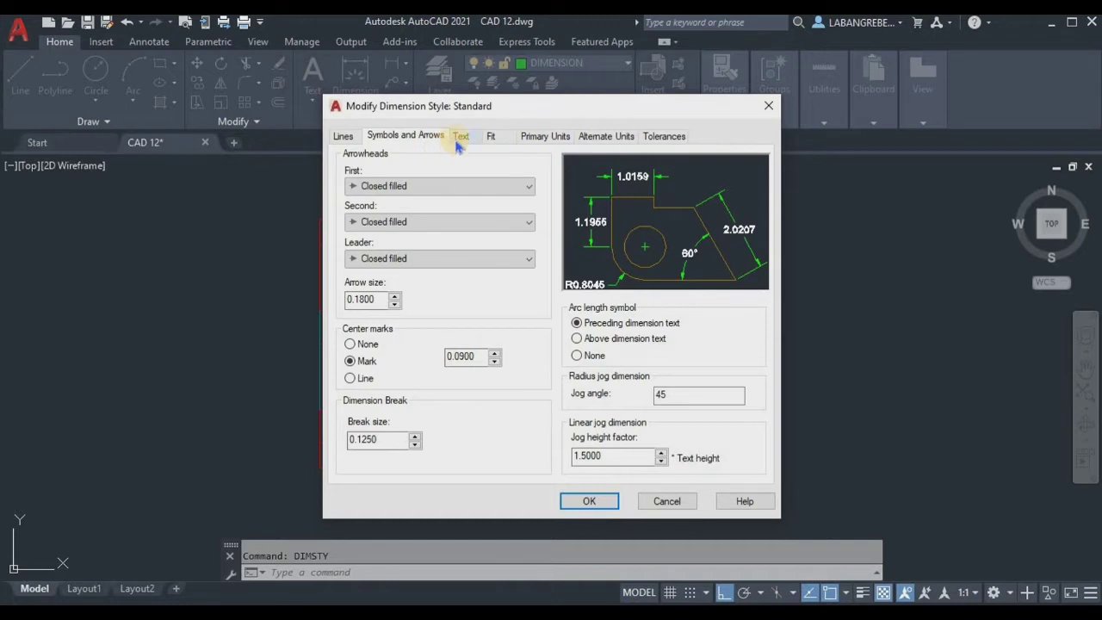
left_click(460, 138)
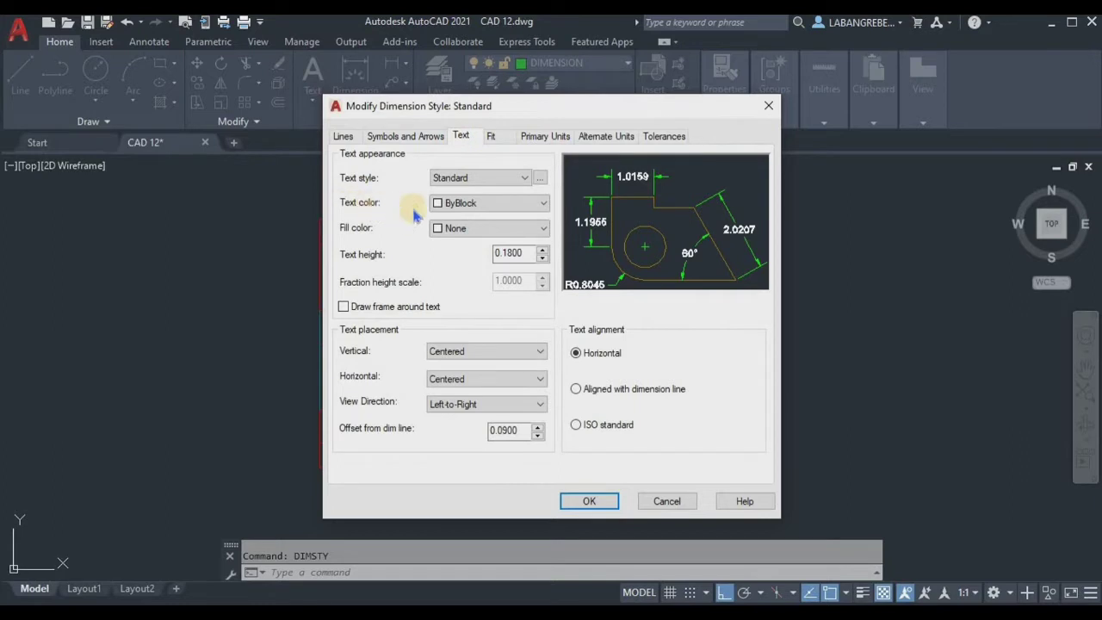
left_click(456, 206)
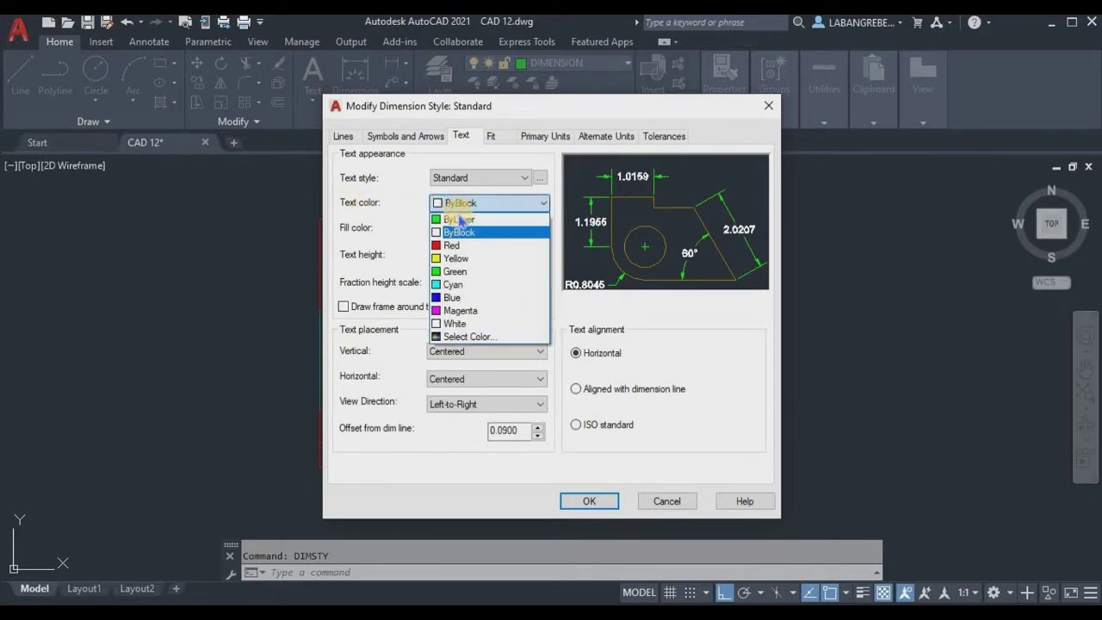
left_click(460, 220)
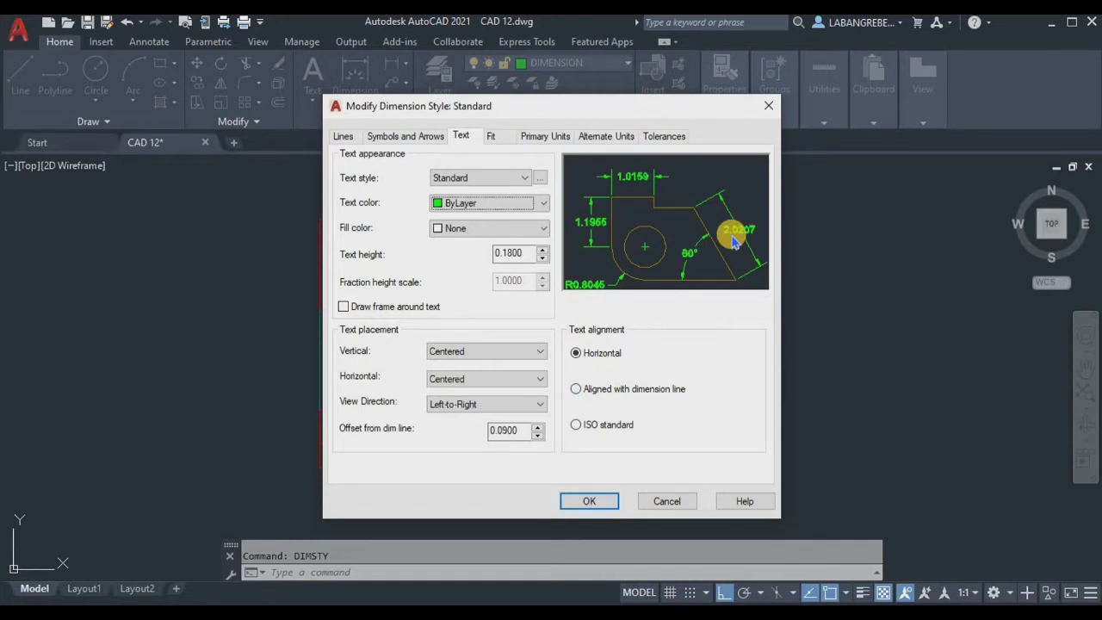
left_click(575, 390)
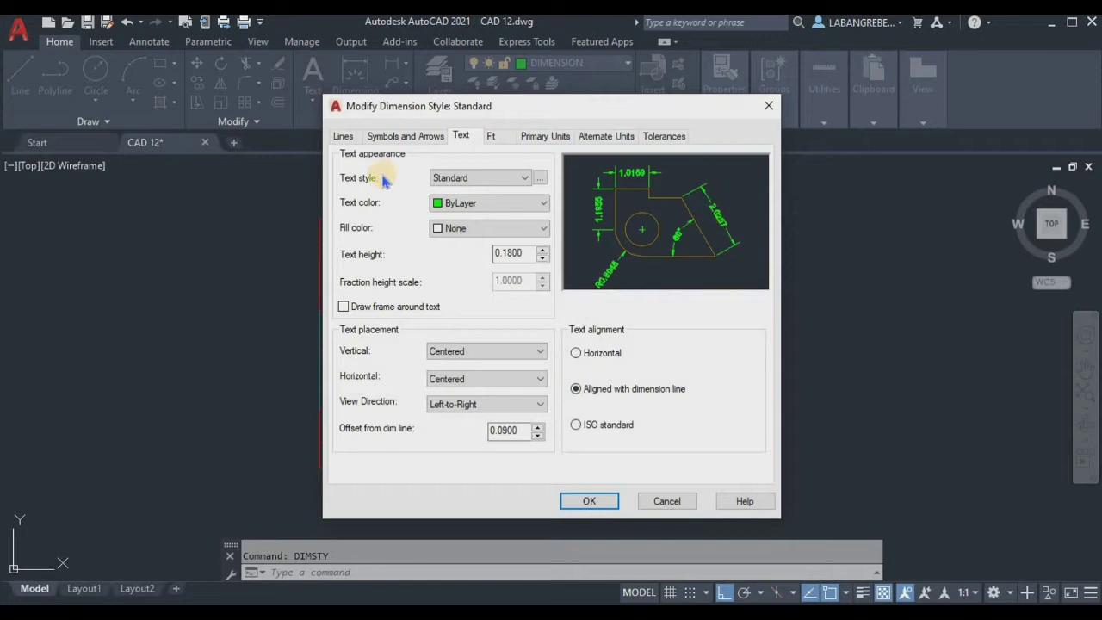
Check the font assigned to the Standard text style used by the dimensions
left_click(541, 181)
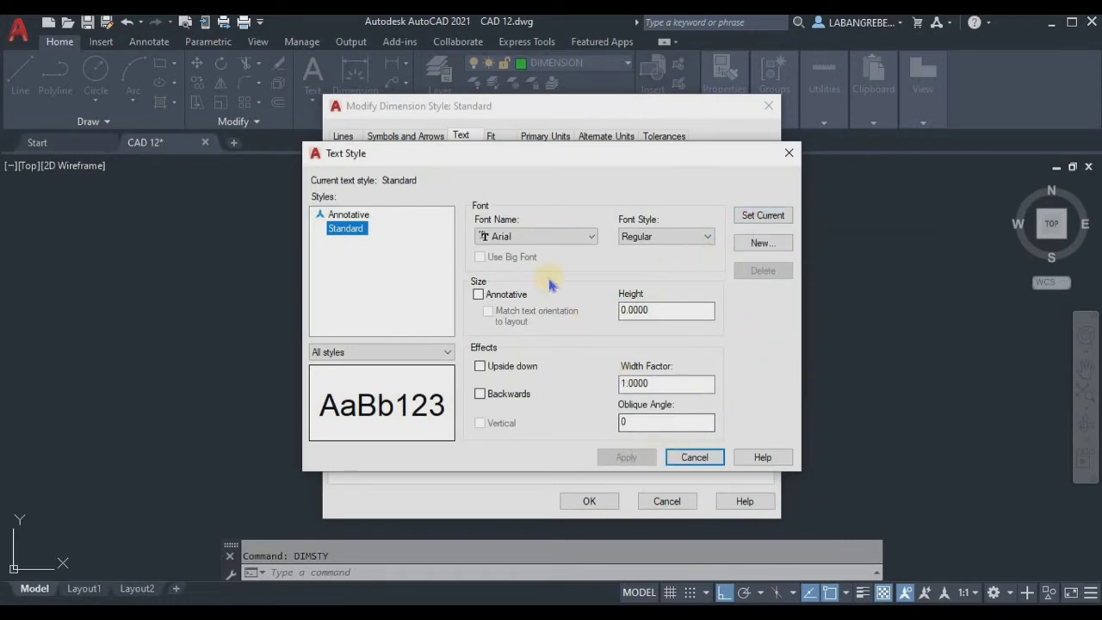
left_click(536, 239)
left_click(530, 250)
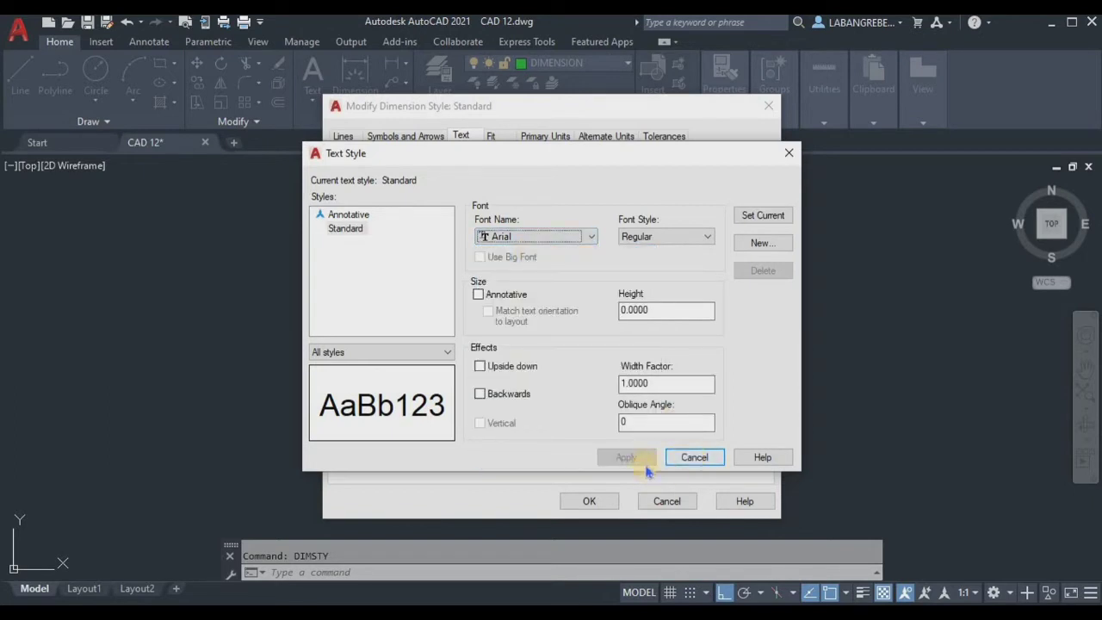
left_click(670, 459)
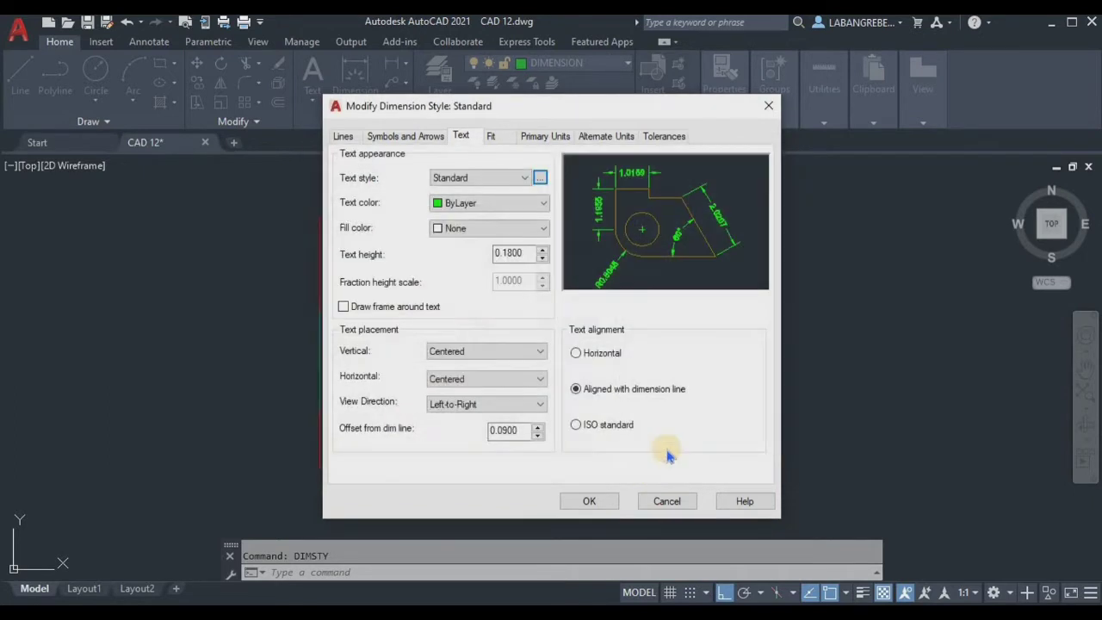
Set the linear dimension precision to 0.00 and accept the Standard dimension style changes
left_click(543, 137)
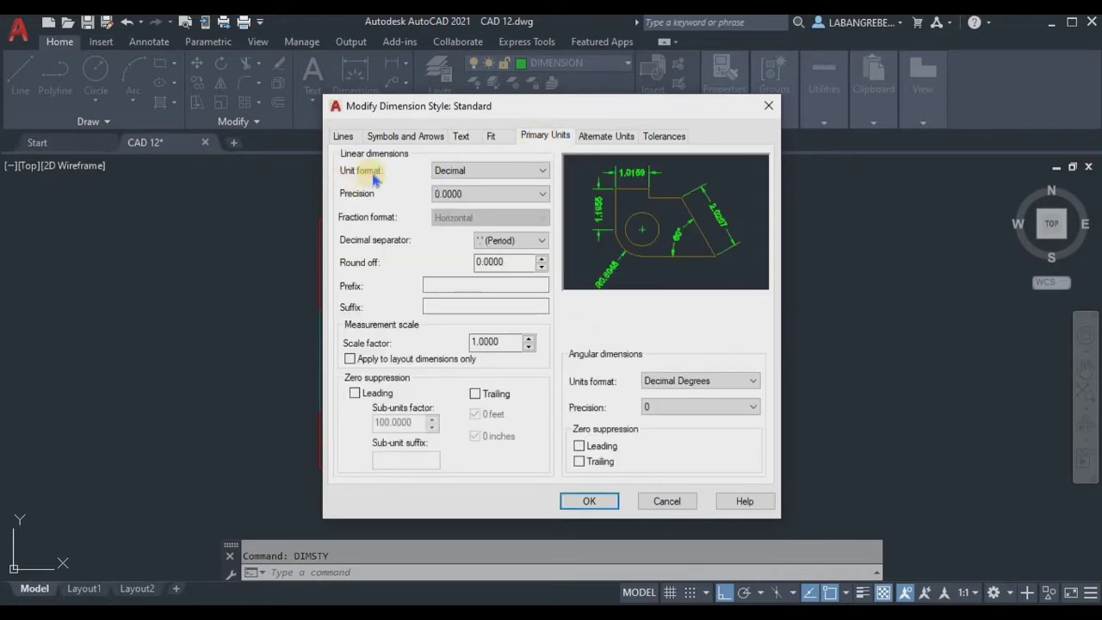
left_click(466, 195)
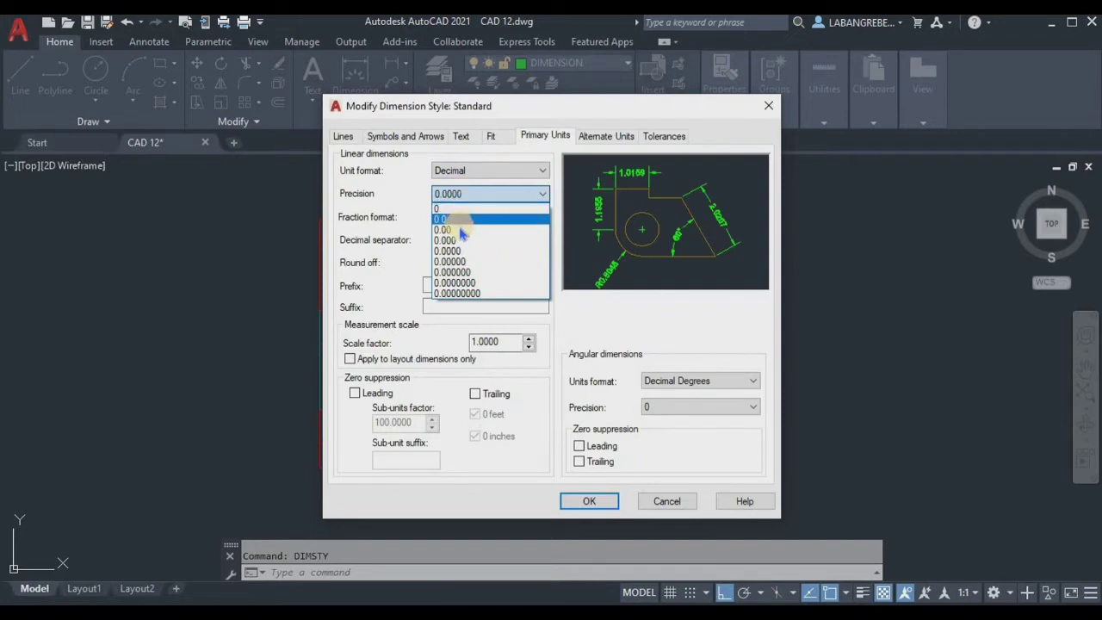
left_click(462, 231)
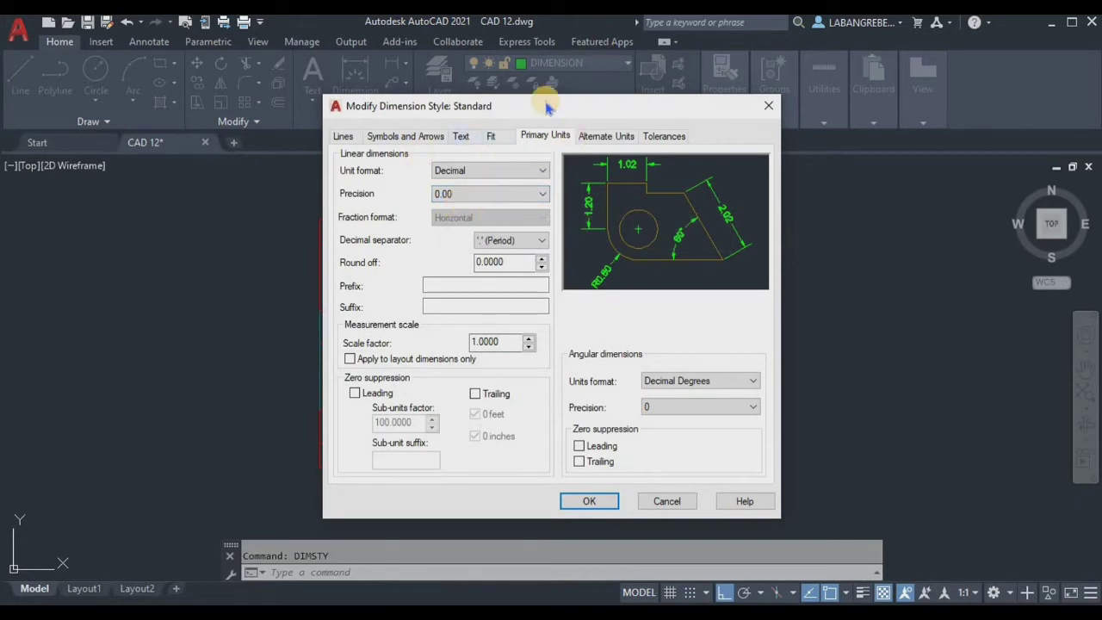
left_click(580, 503)
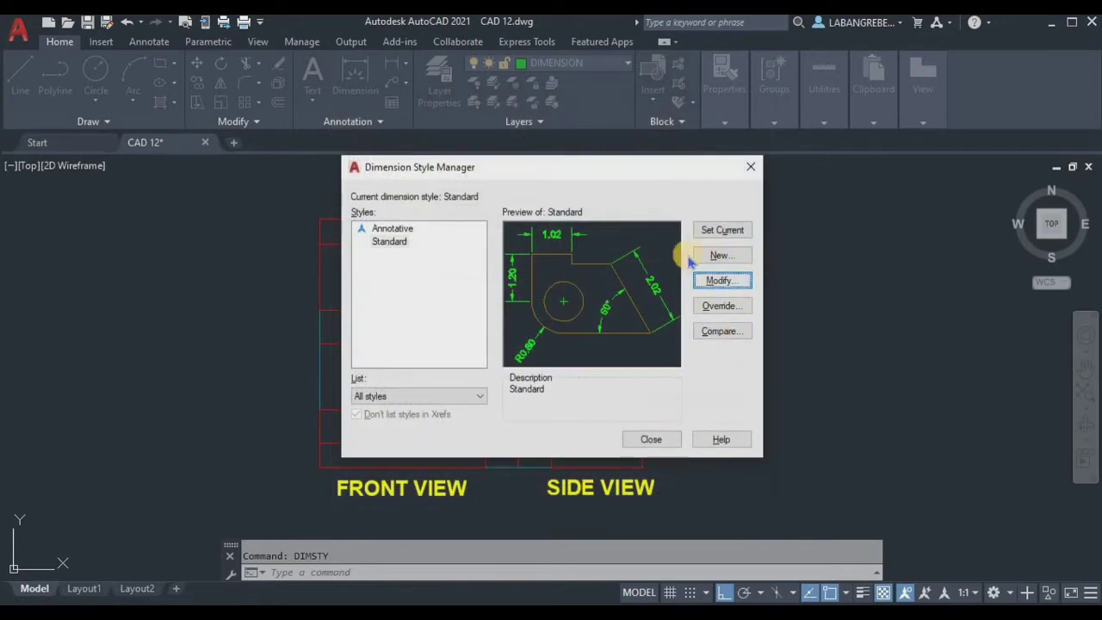
Set the Standard dimension style as current and close the Dimension Style Manager
left_click(389, 241)
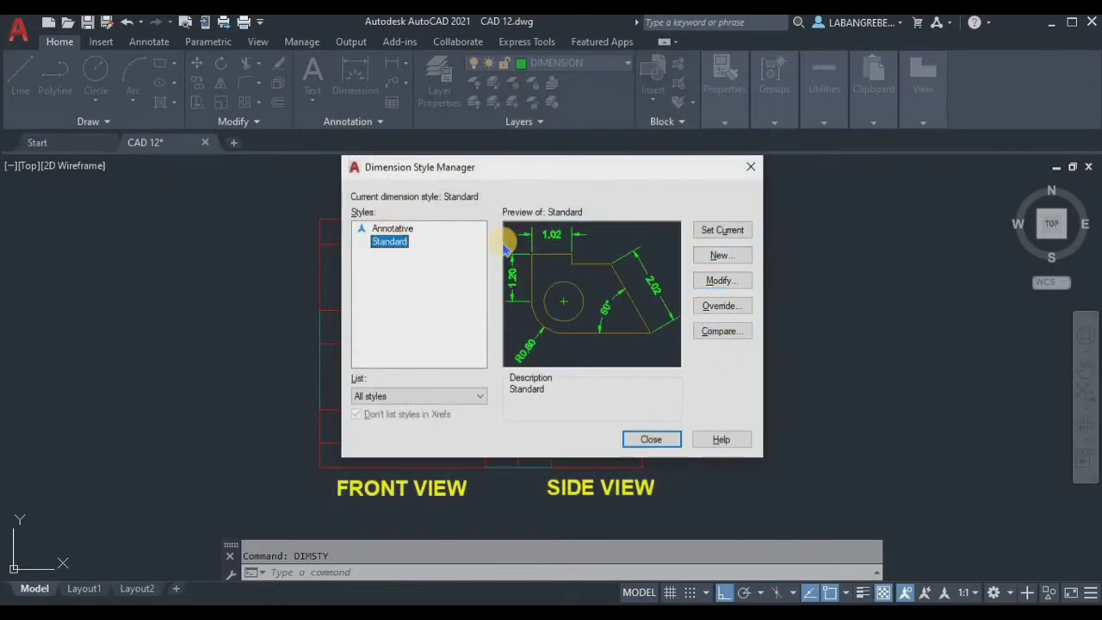
left_click(722, 231)
left_click(650, 441)
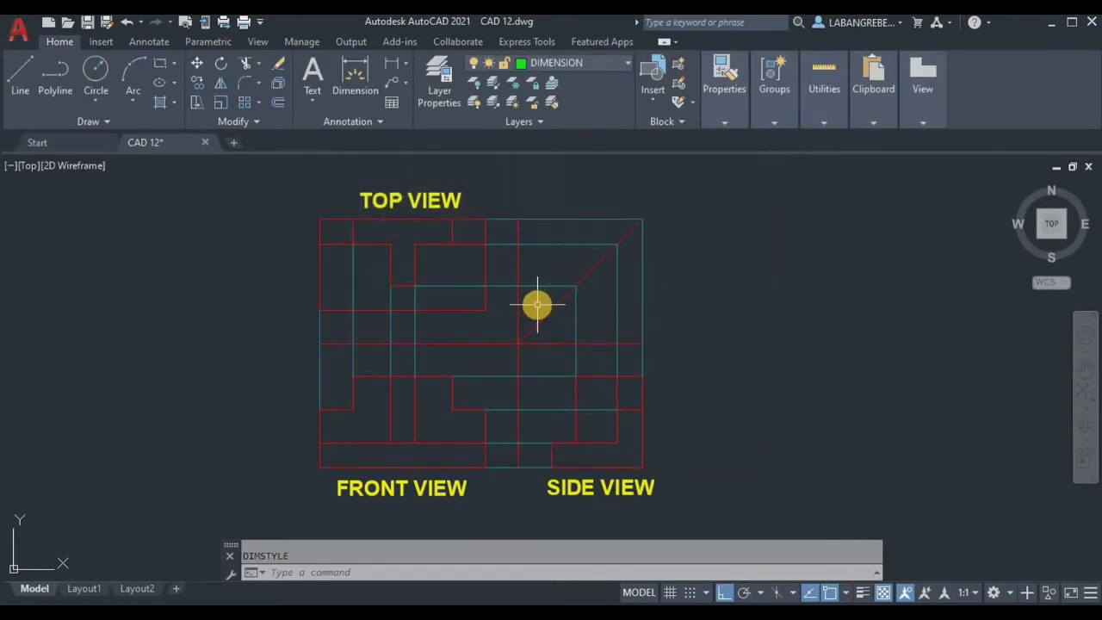
Look through the available dimension types and choose Standard as the dimension style for annotating
left_click(140, 43)
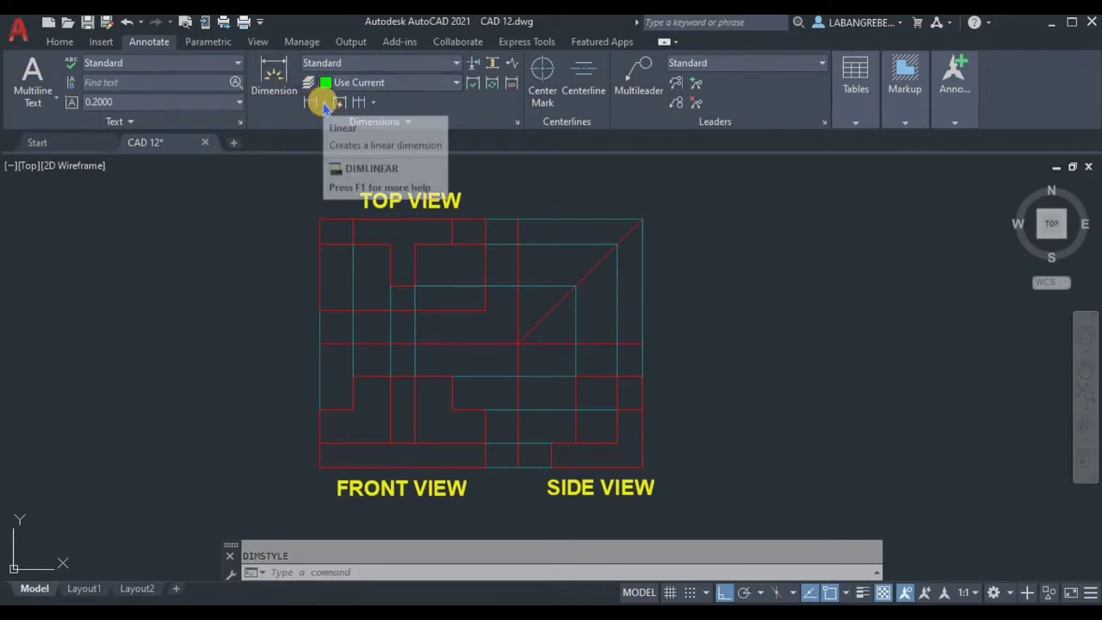
left_click(325, 105)
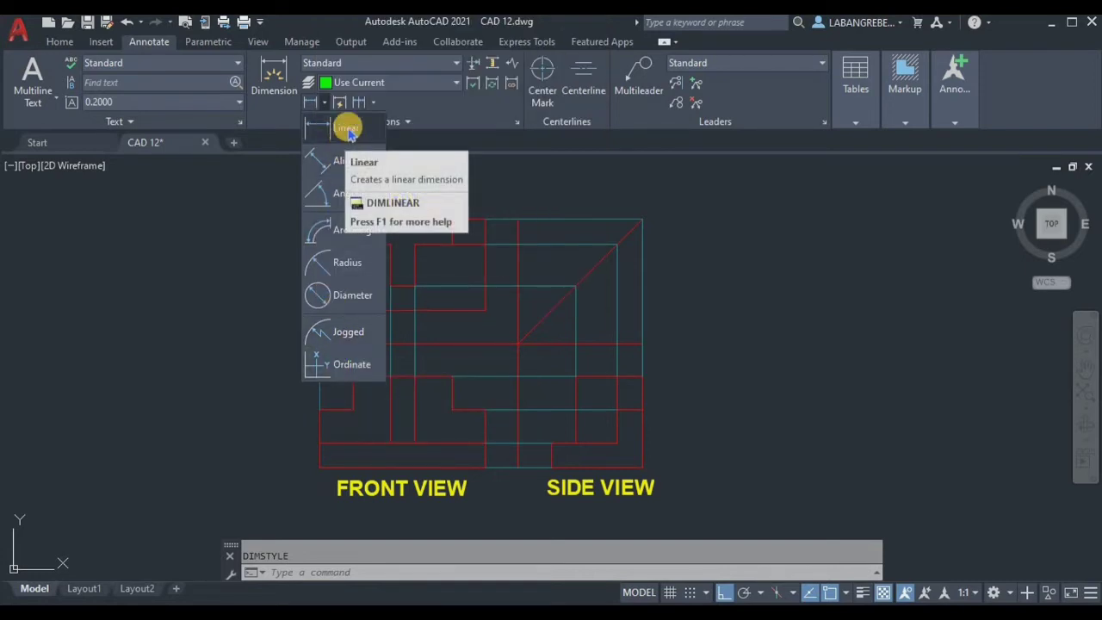
left_click(413, 112)
left_click(411, 67)
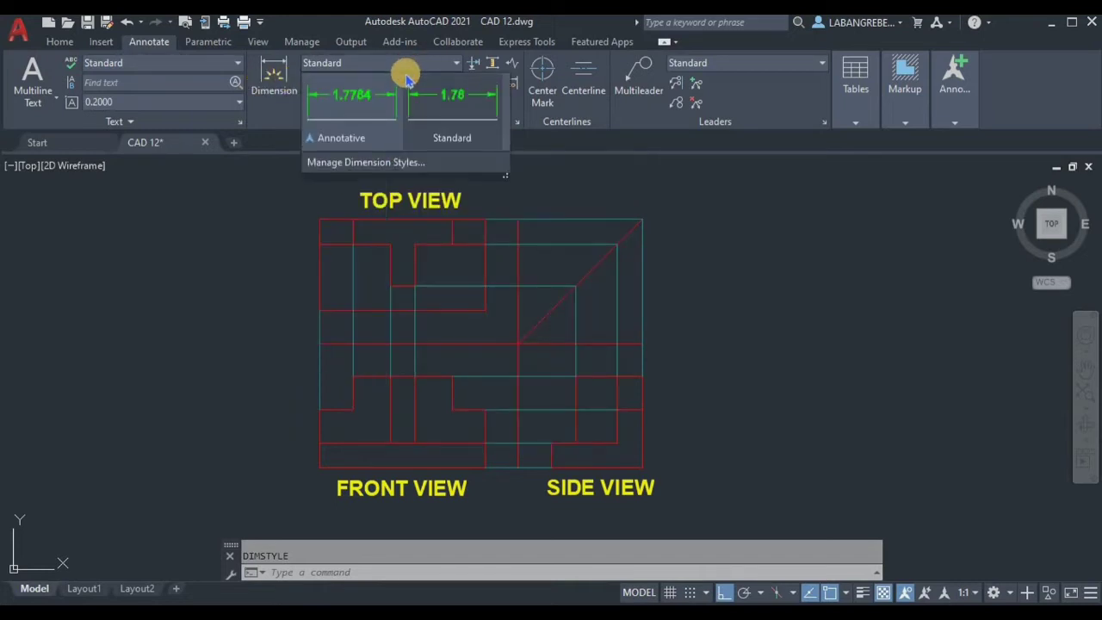
left_click(459, 103)
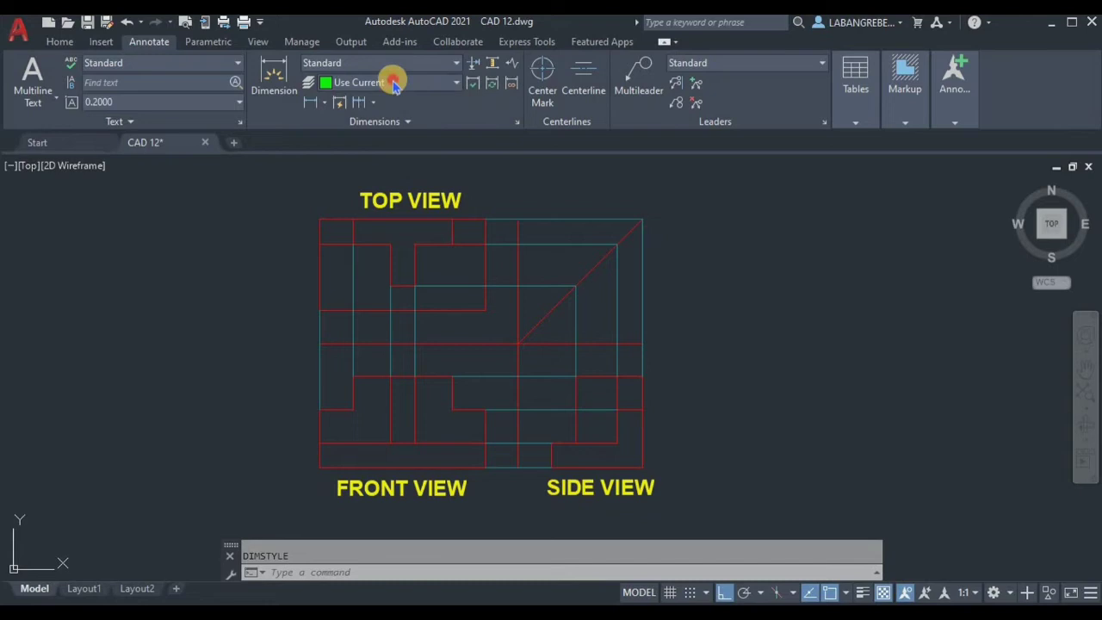
Set DIMENSION as the layer override for new dimensions instead of Use Current
left_click(394, 82)
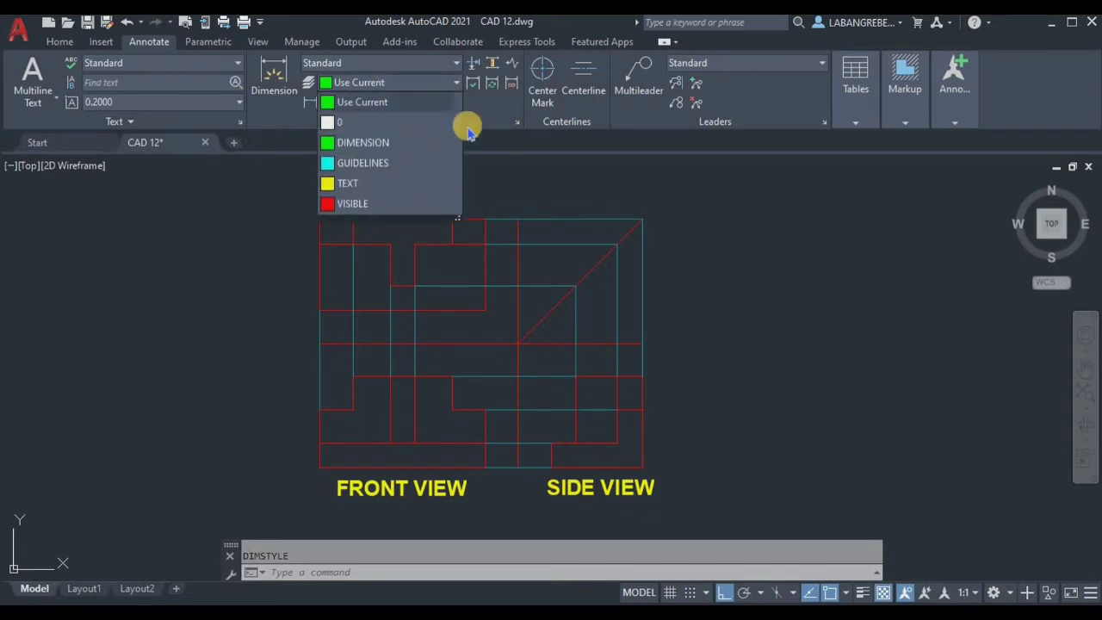
left_click(415, 100)
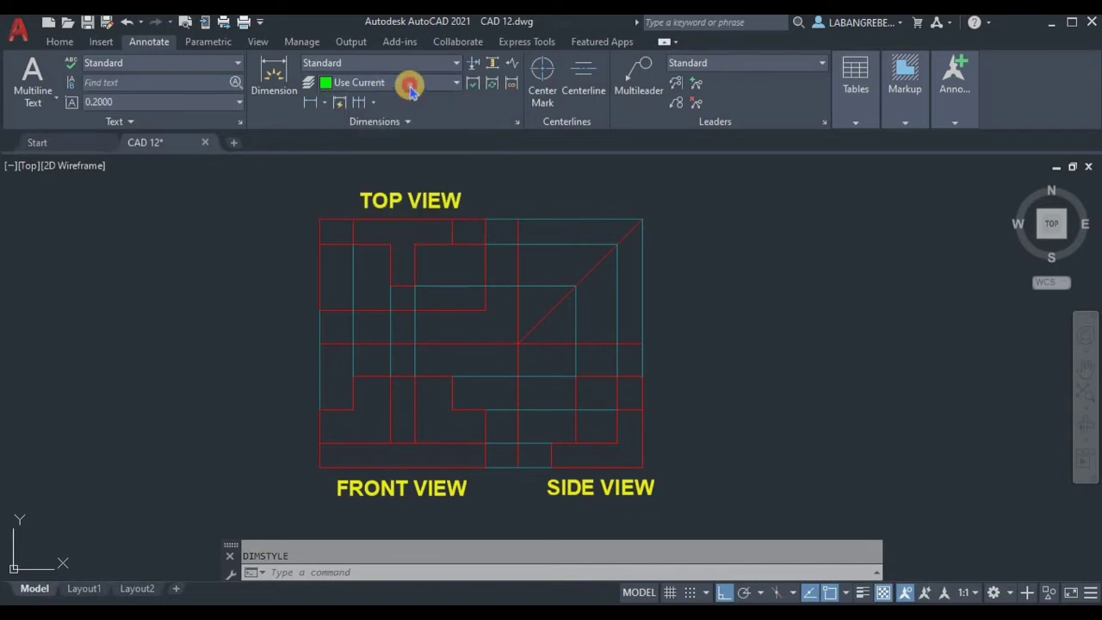
left_click(411, 86)
left_click(384, 141)
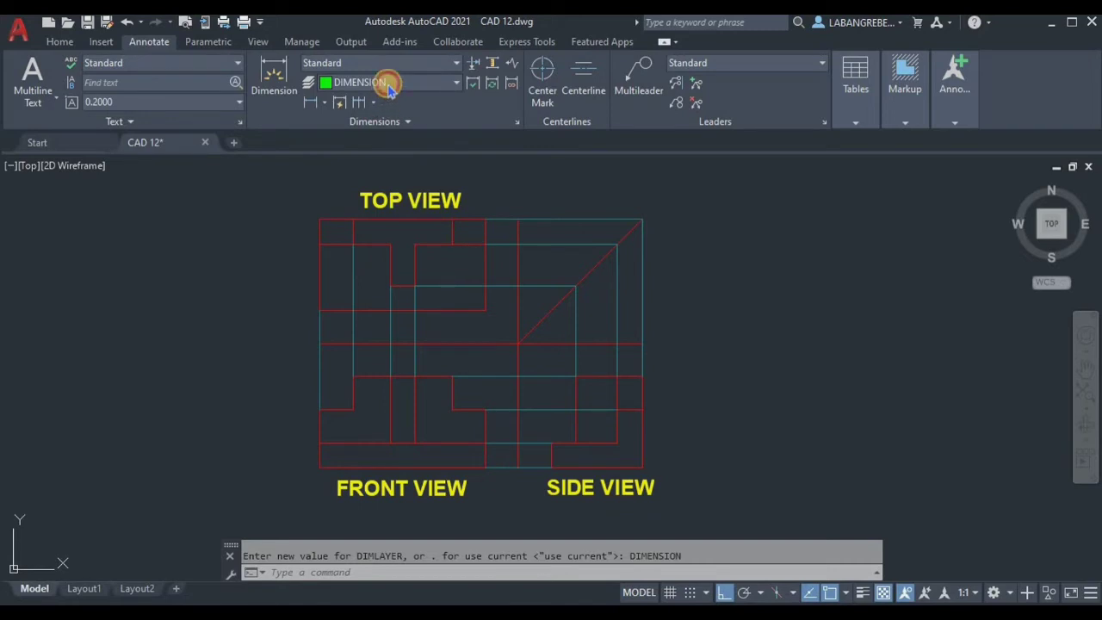
left_click(389, 86)
left_click(396, 150)
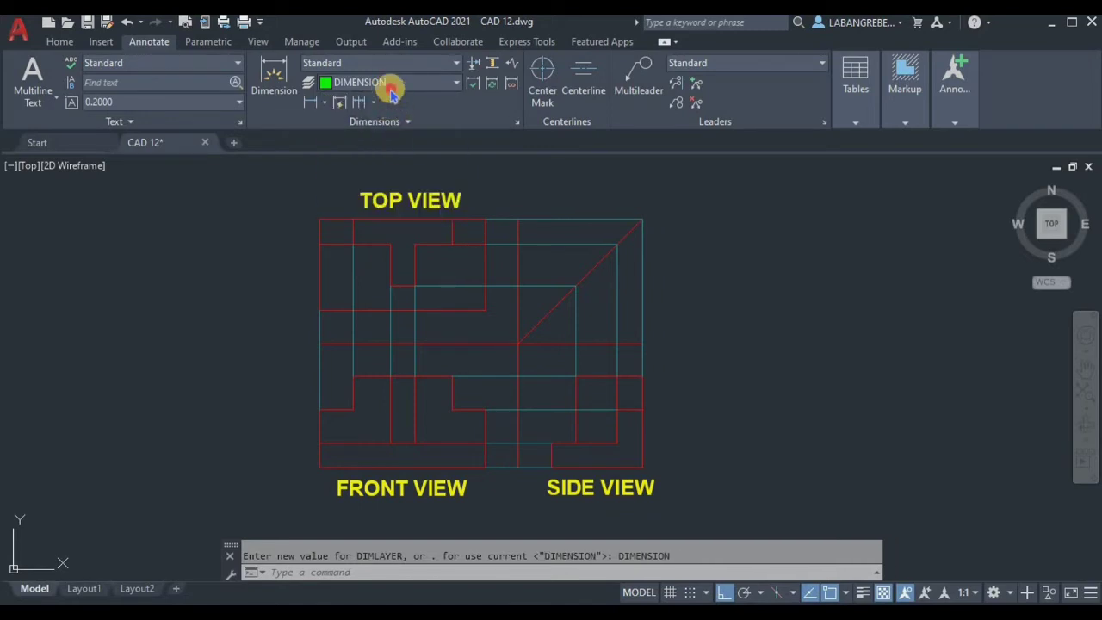
left_click(392, 84)
left_click(376, 147)
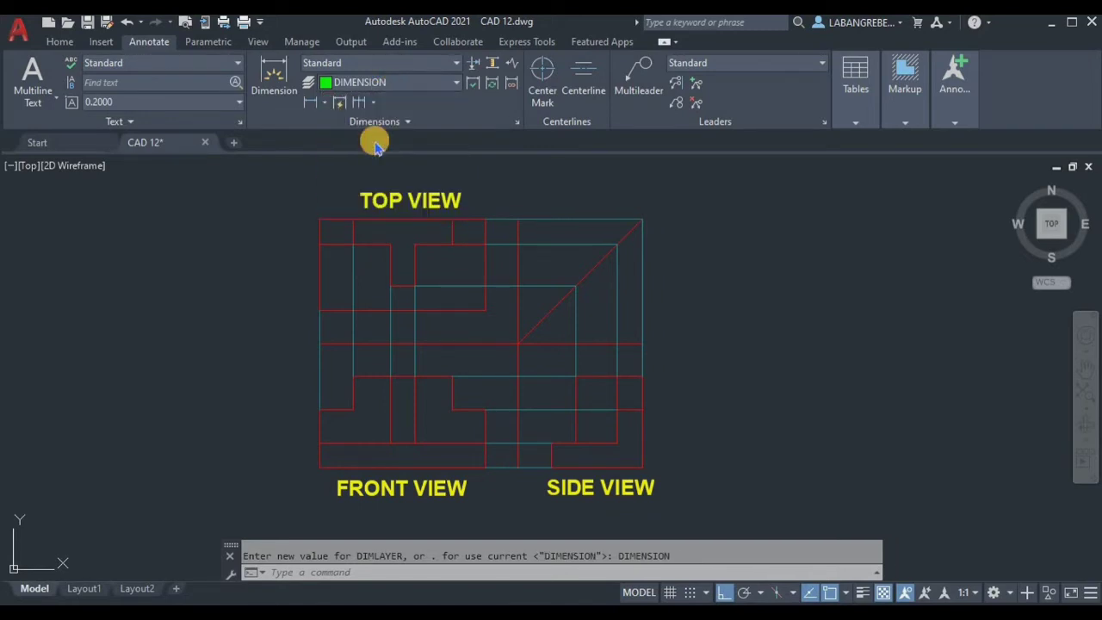
Check the GUIDELINES layer's lock state in preparation for dimensioning the top view
left_click(272, 78)
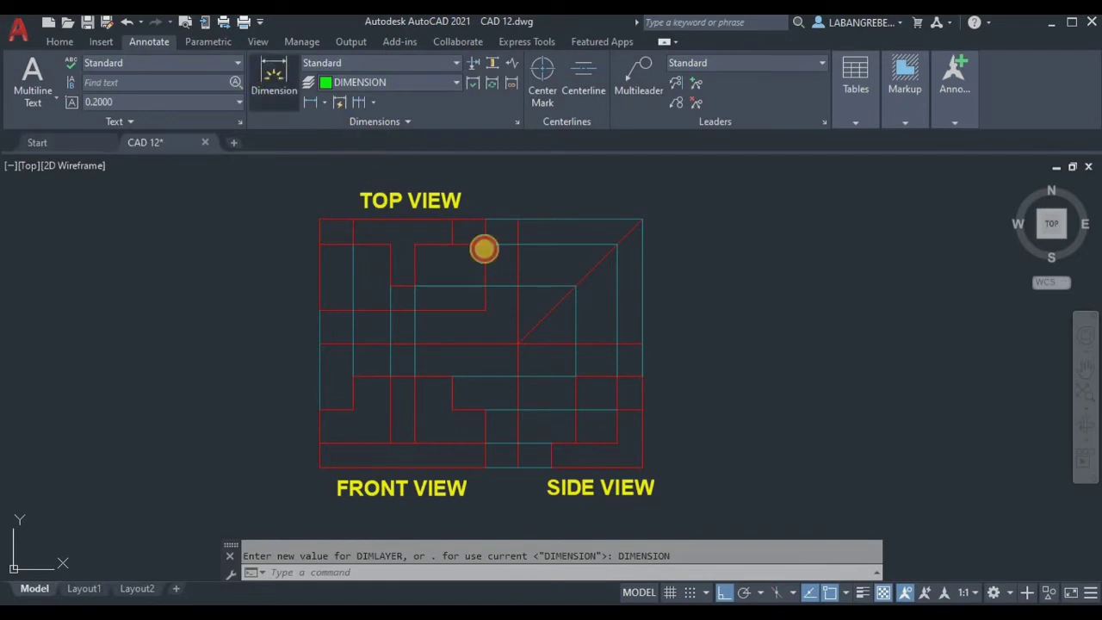
scroll(495, 244, "up", 2)
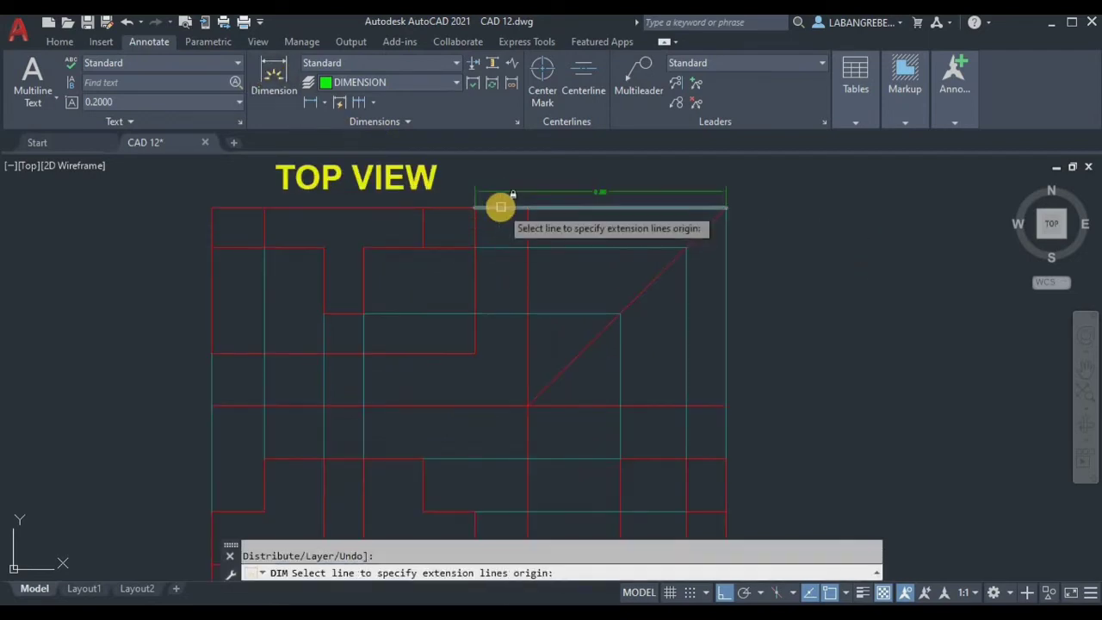
scroll(497, 214, "up", 4)
scroll(508, 215, "down", 3)
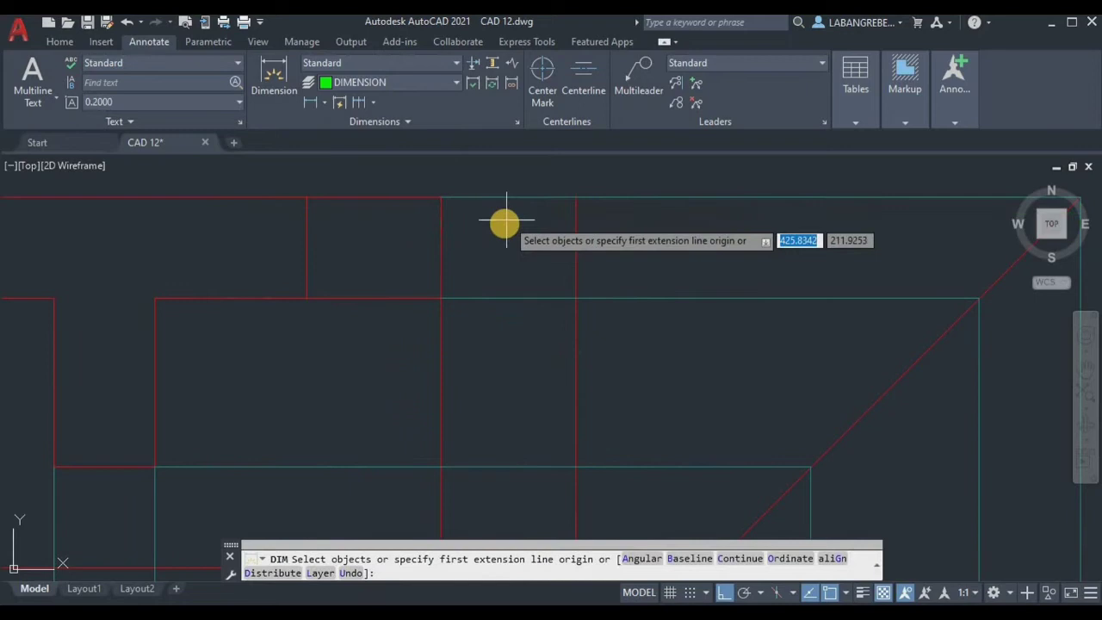
left_click(57, 43)
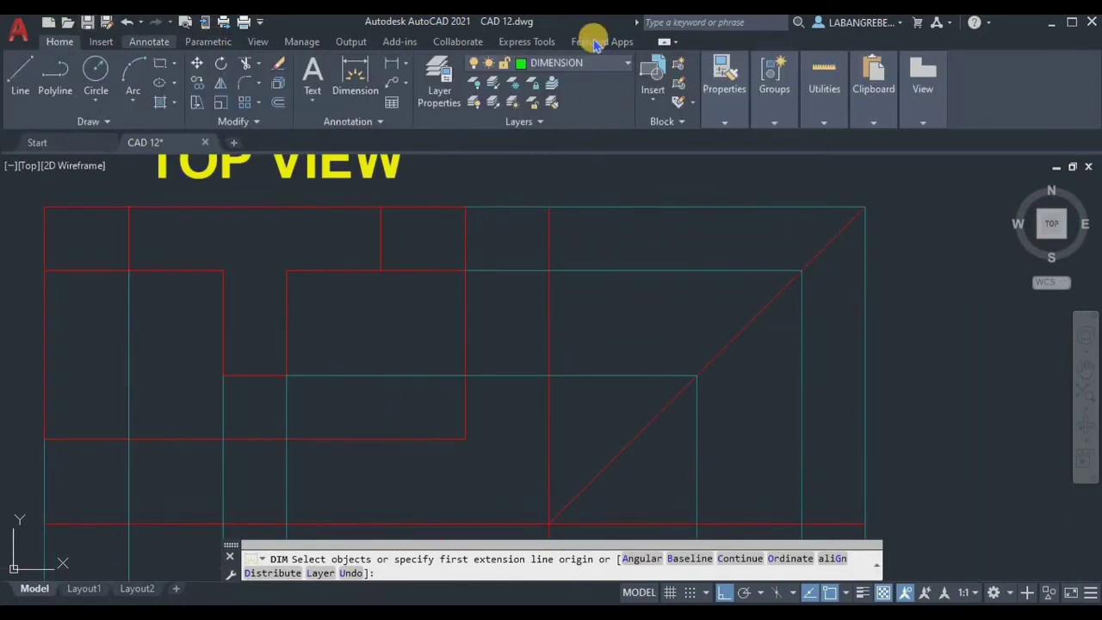
left_click(572, 63)
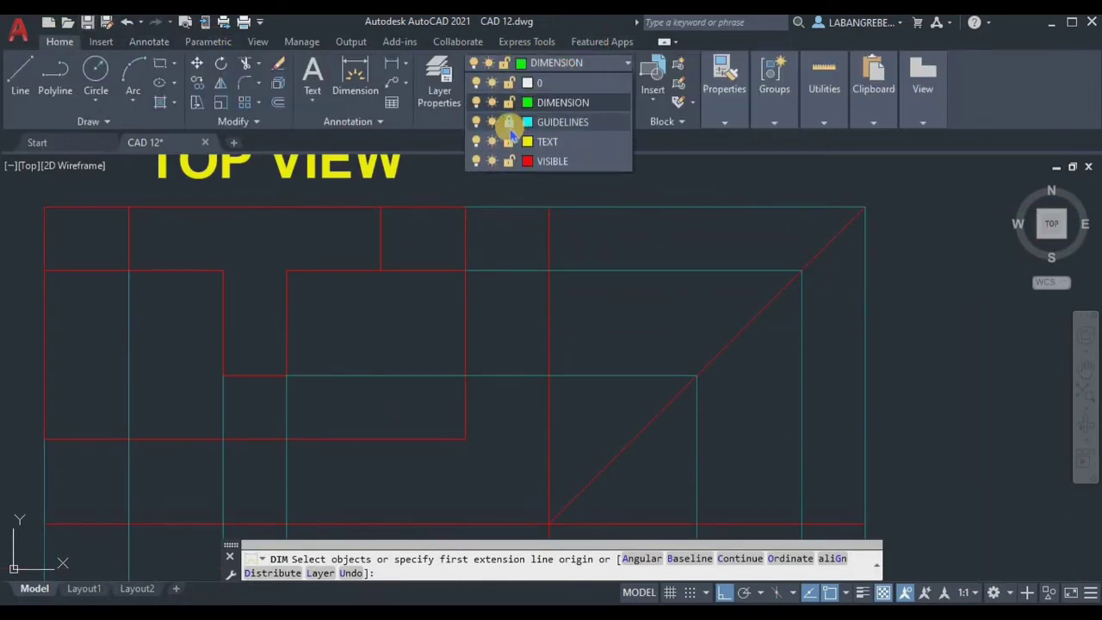
left_click(509, 123)
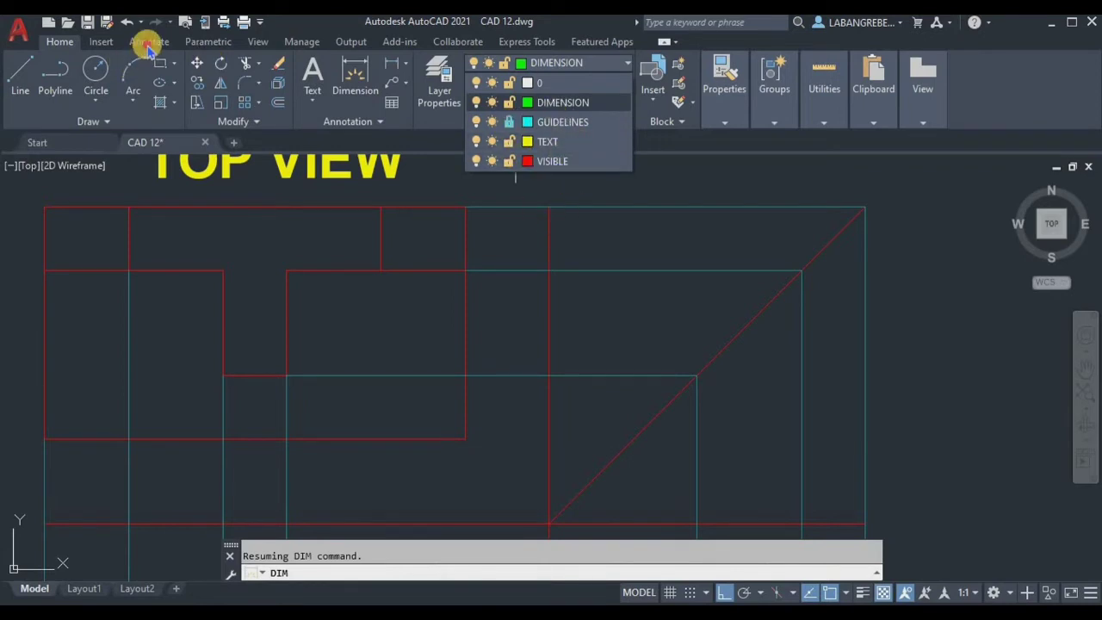
Dimension the upper segment of the top view's right edge vertically, from its top corner to the inner horizontal edge
left_click(148, 43)
left_click(271, 91)
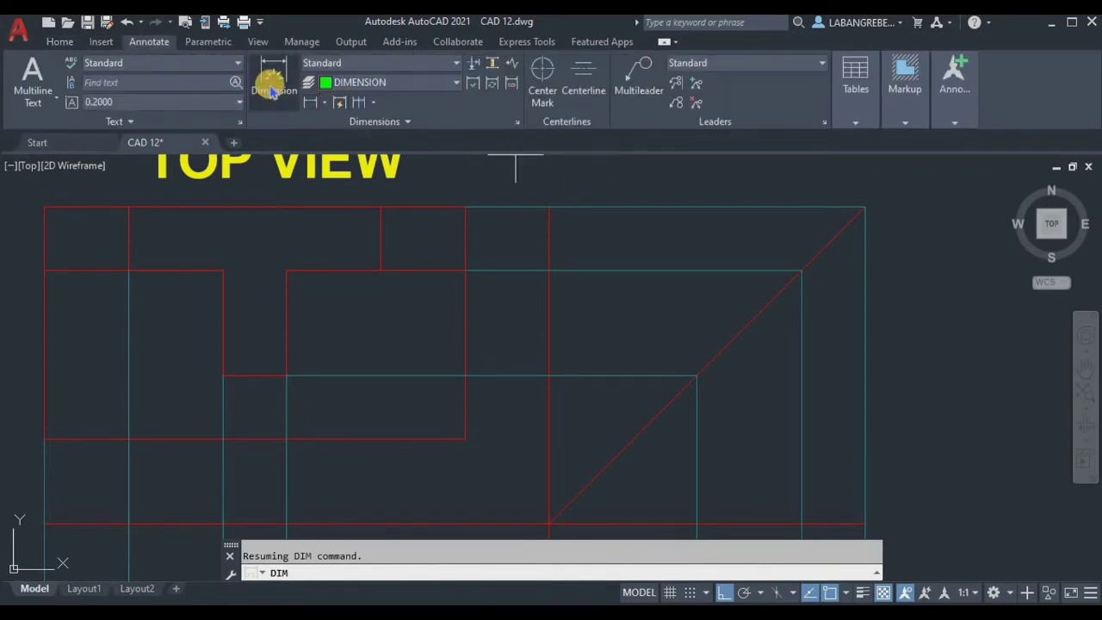
scroll(421, 258, "down", 4)
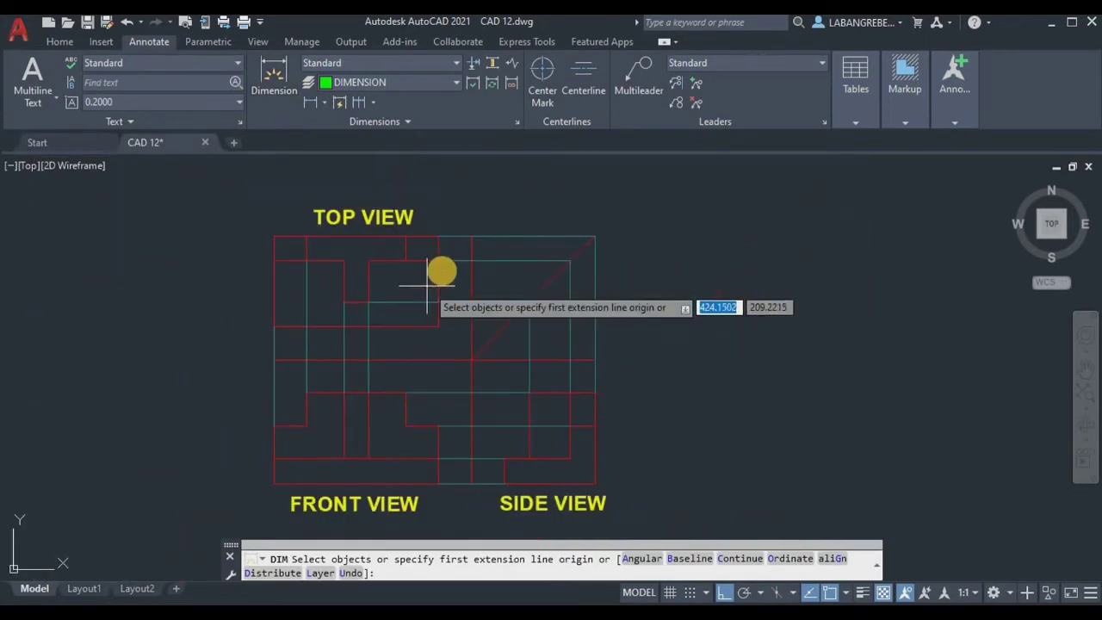
scroll(427, 286, "up", 2)
left_click(435, 221)
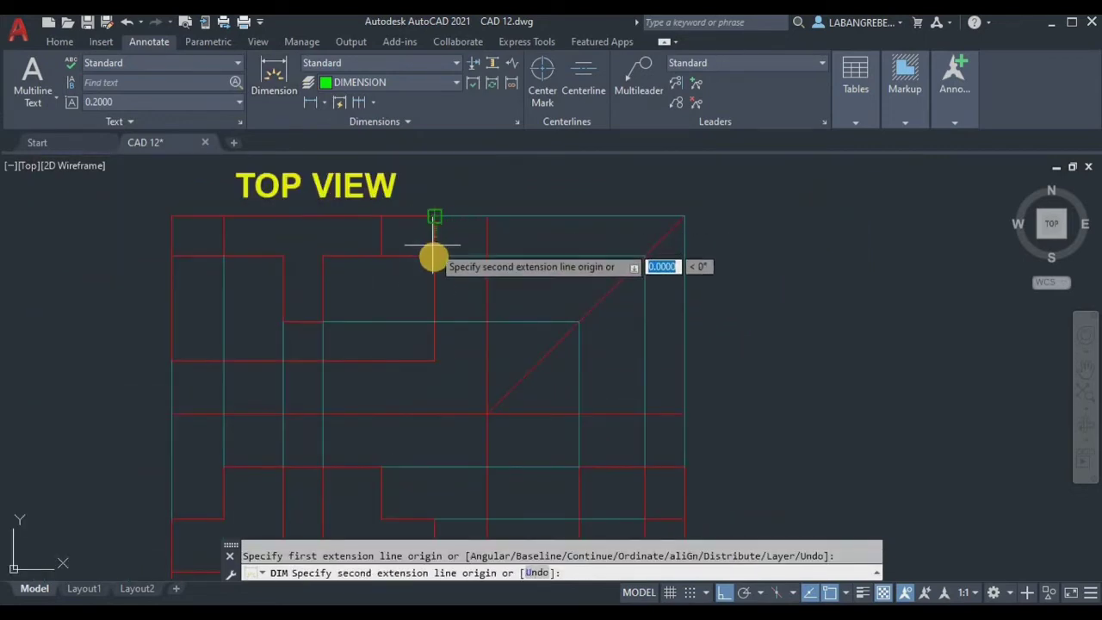
left_click(434, 256)
scroll(455, 250, "up", 3)
scroll(456, 254, "down", 1)
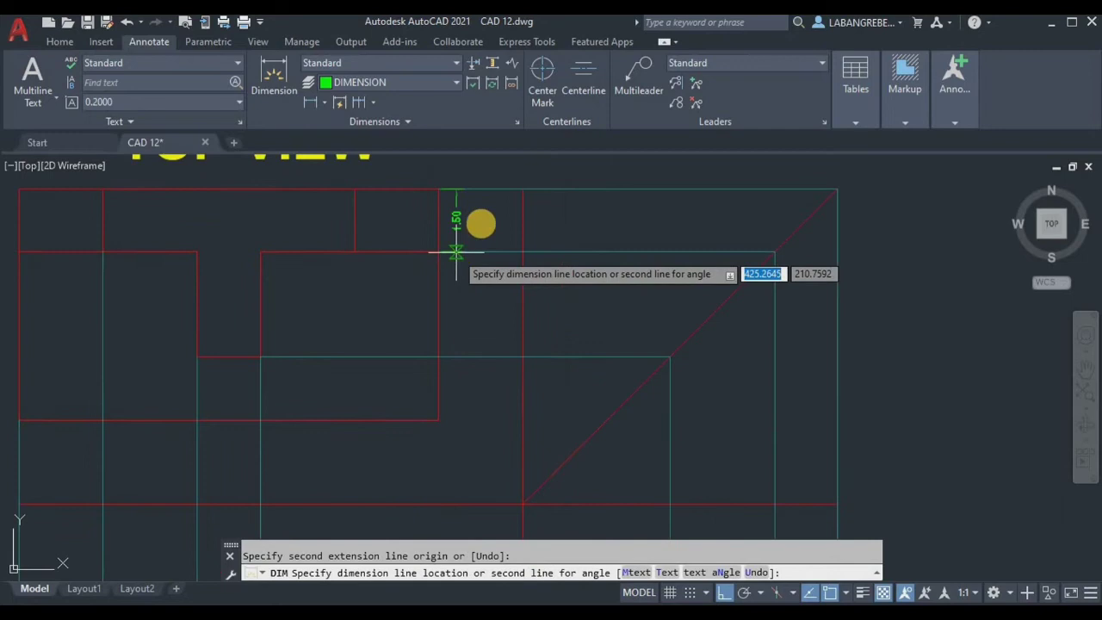
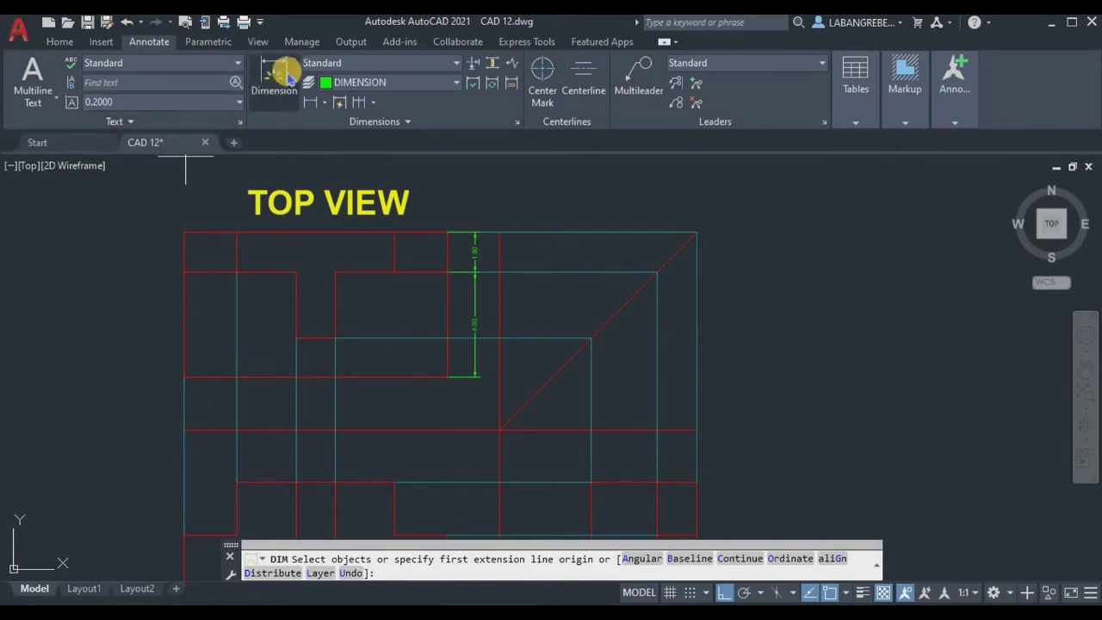
Dimension the top view's overall width along its lower edge, placing the dimension line just below the view
left_click(185, 377)
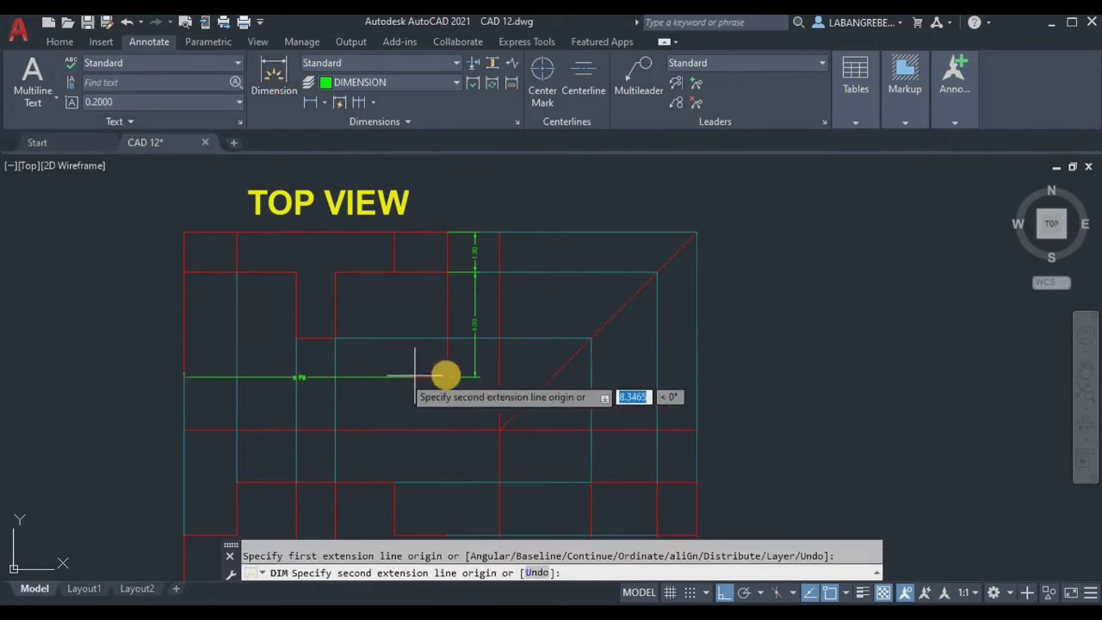
left_click(448, 377)
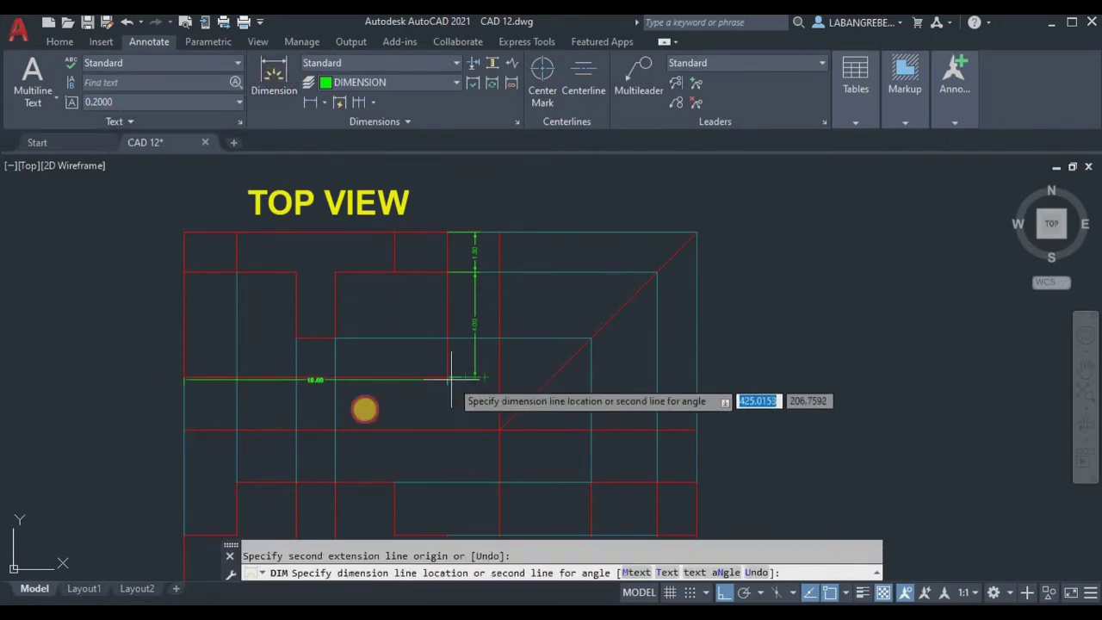
left_click(316, 405)
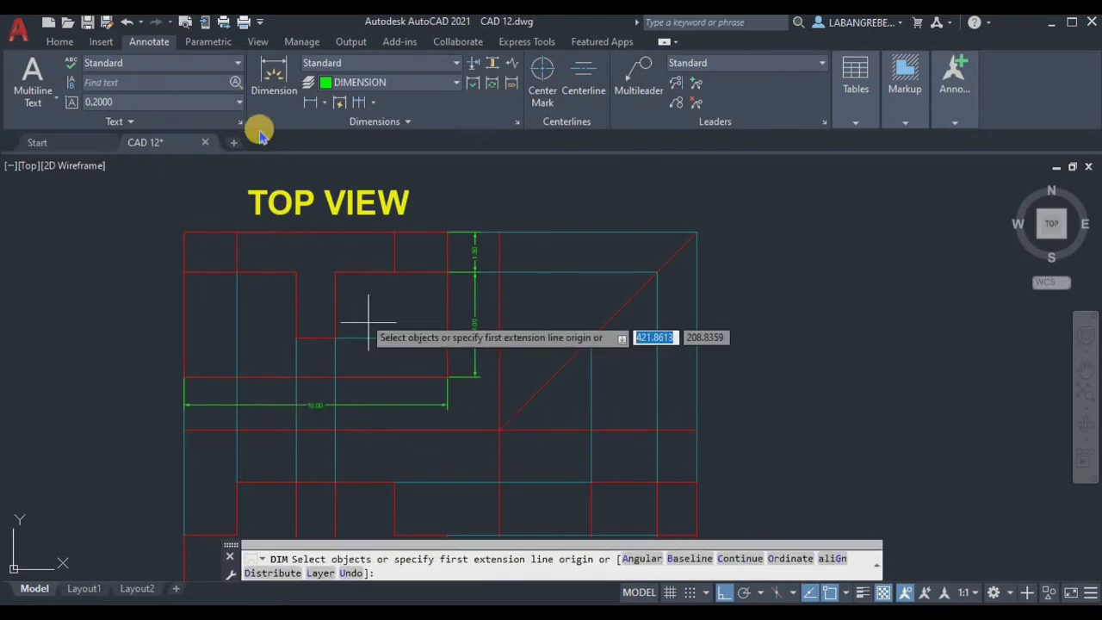
Dimension the width of the front view's left notch, placing the dimension line above the view
left_click(184, 536)
left_click(237, 535)
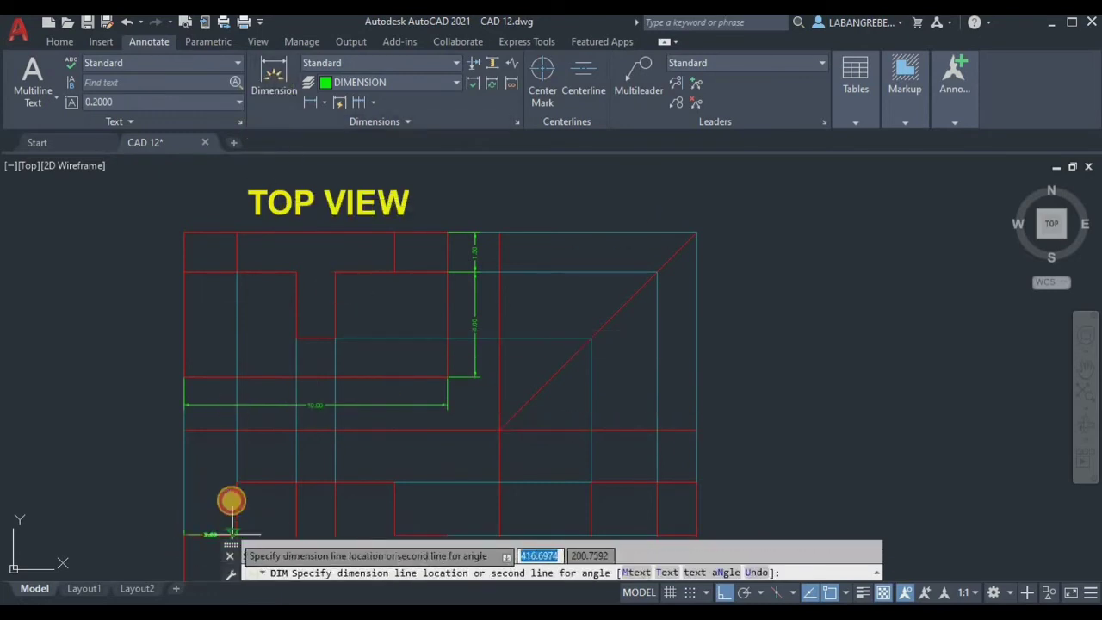
left_click(237, 455)
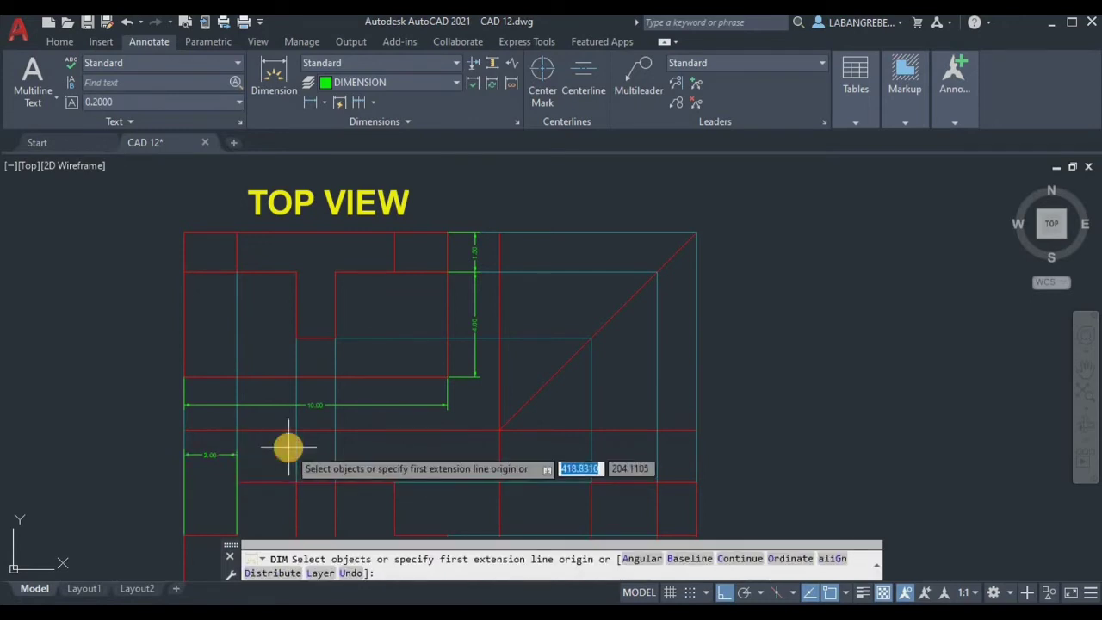
Add a linear dimension for the front view's central slot width, in line with the left notch dimension
scroll(297, 379, "up", 2)
left_click(310, 103)
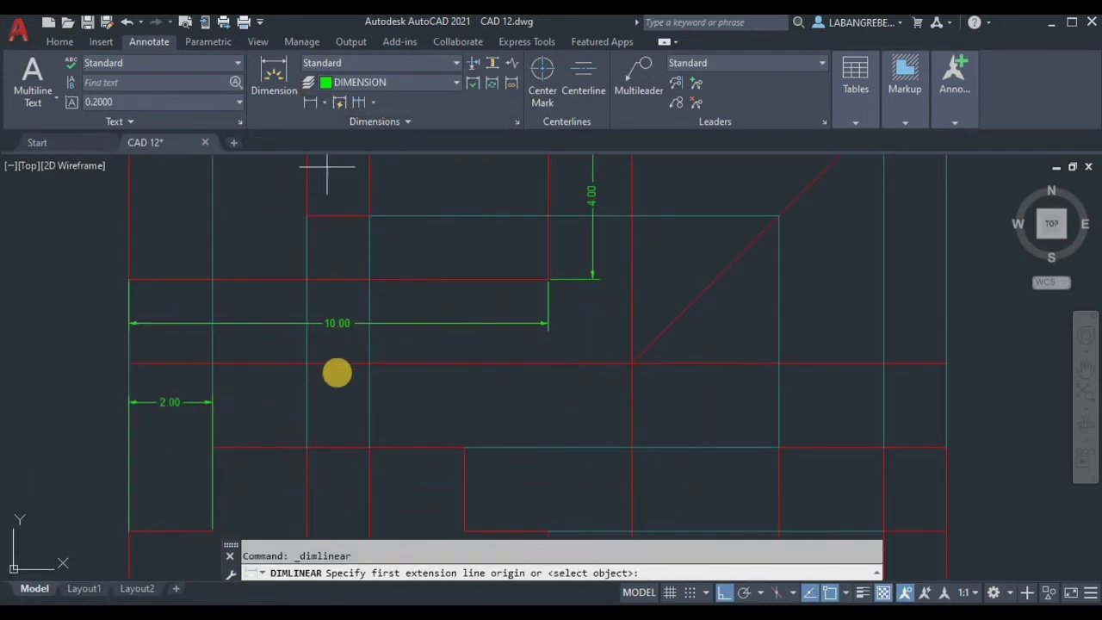
middle_click_drag(333, 371, 329, 282)
left_click(303, 356)
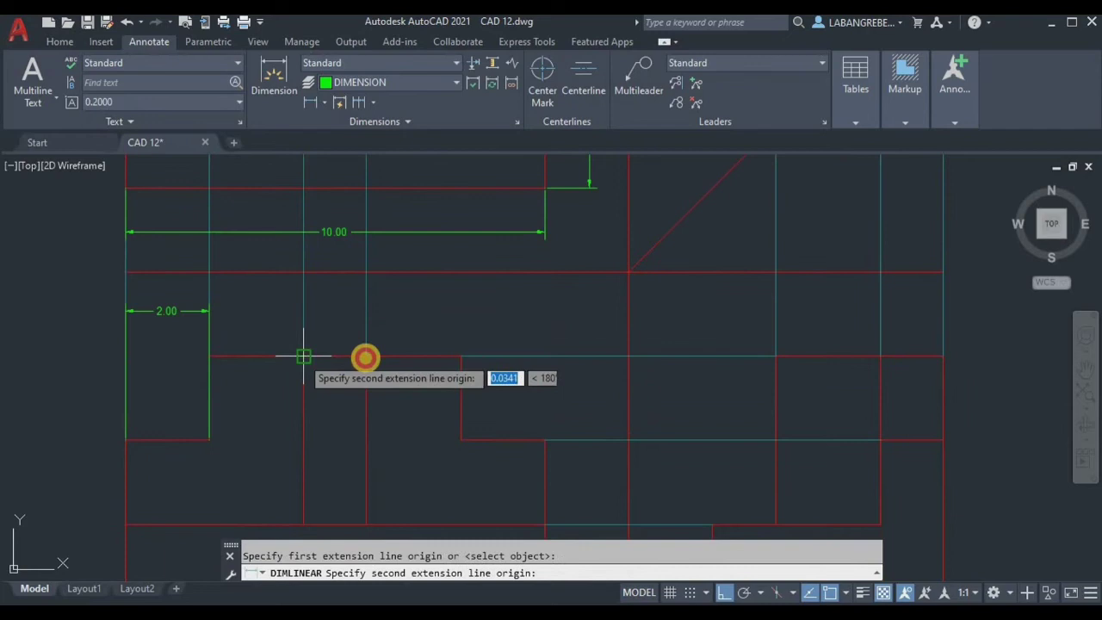
left_click(365, 355)
left_click(208, 312)
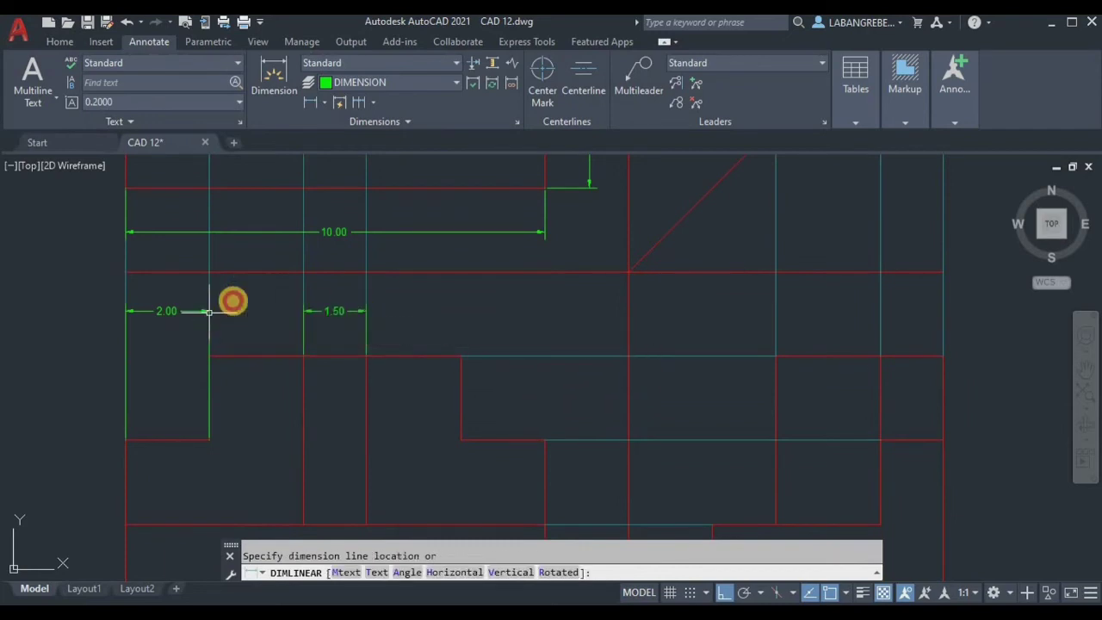
Dimension the width of the front view's right notch, aligned with the other horizontal dimensions above the view
left_click(274, 77)
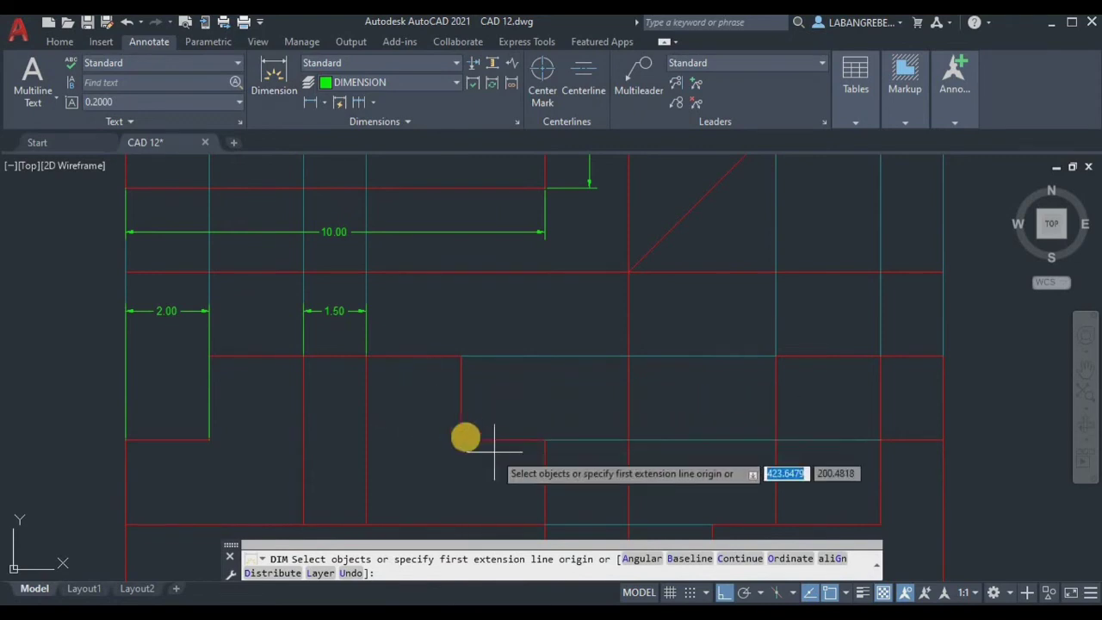
left_click(461, 436)
left_click(461, 440)
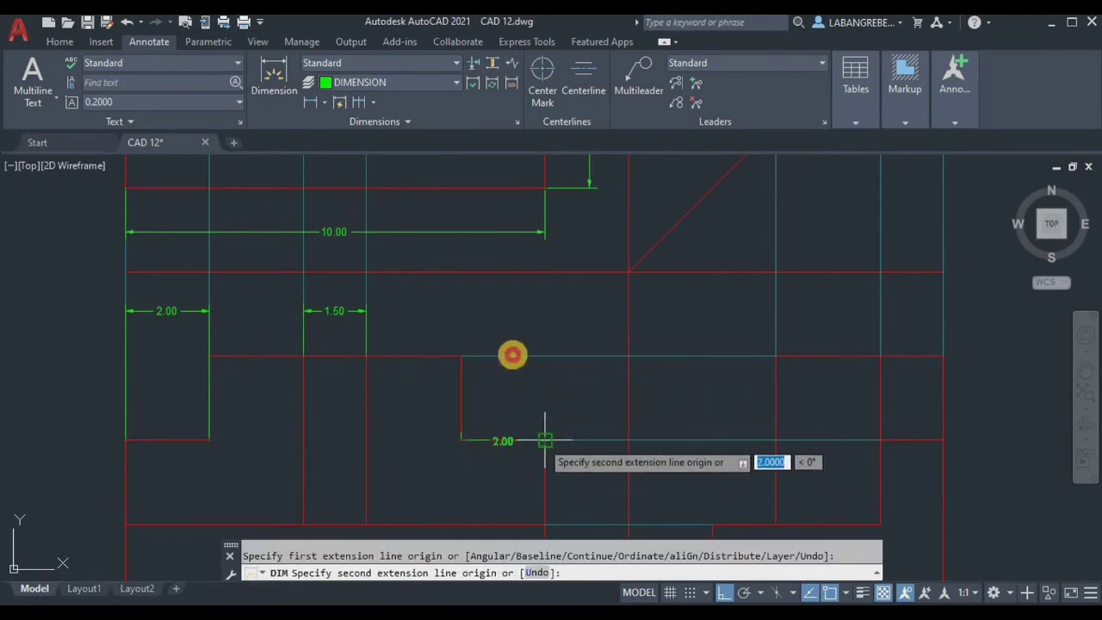
left_click(545, 440)
left_click(356, 313)
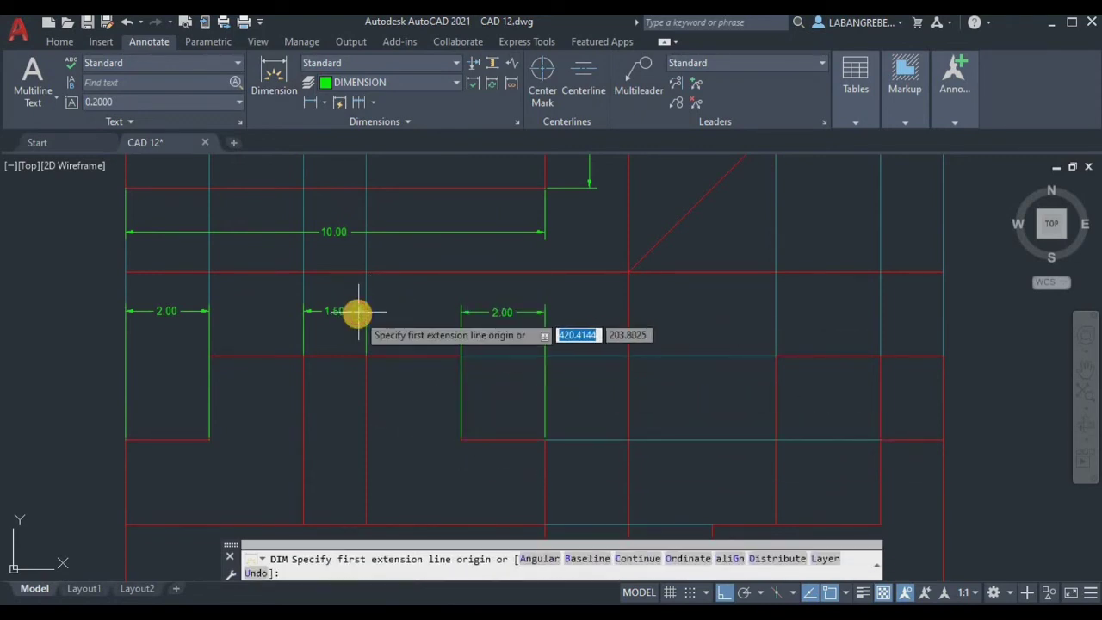
Dimension the depth of the front view's right notch vertically, aligned with the top view's vertical dimensions
scroll(413, 316, "down", 4)
scroll(448, 353, "up", 2)
middle_click_drag(462, 370, 456, 324)
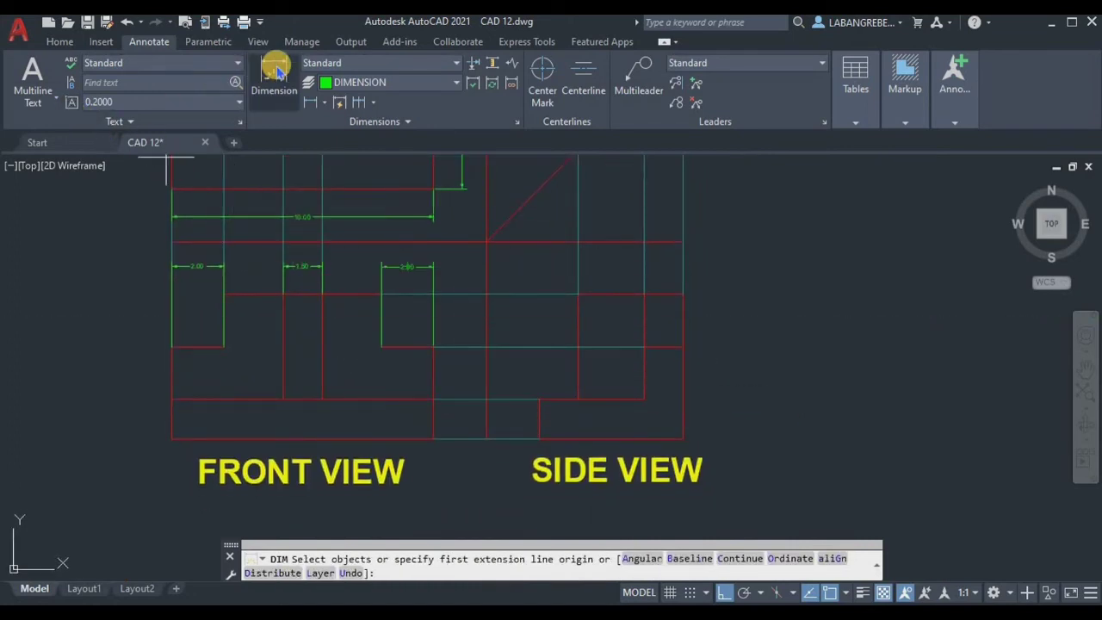
scroll(499, 328, "up", 2)
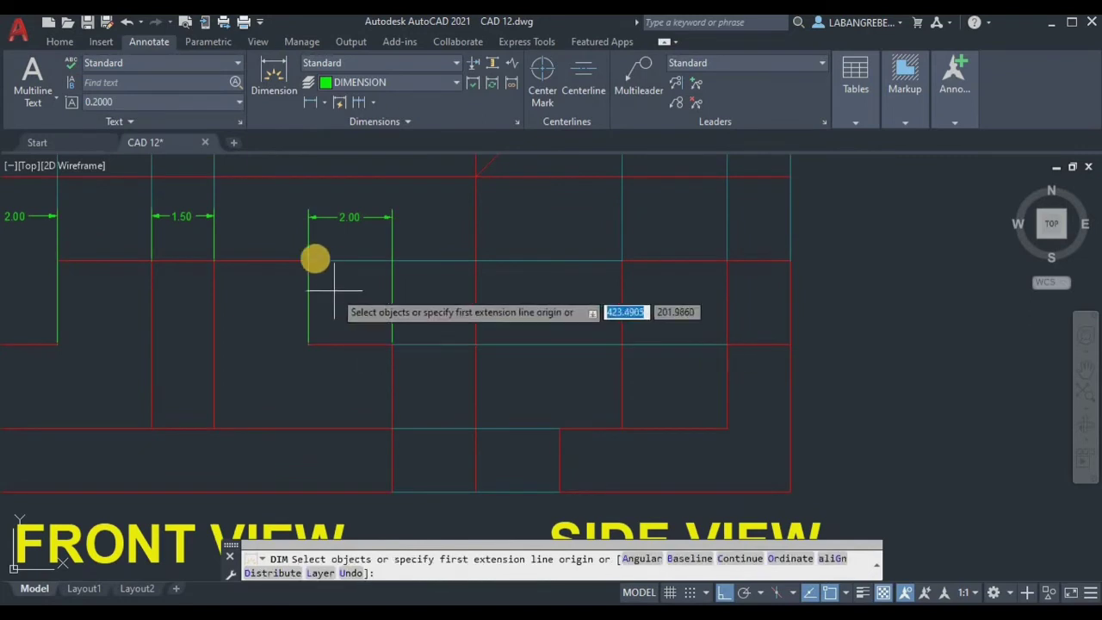
left_click(307, 259)
left_click(308, 343)
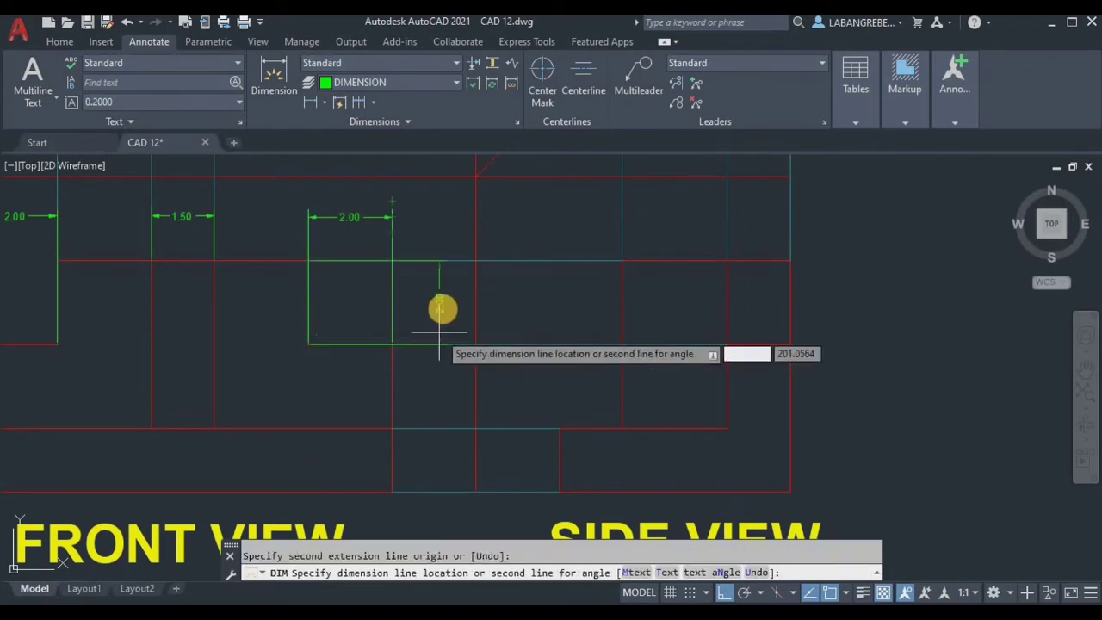
scroll(437, 276, "down", 2)
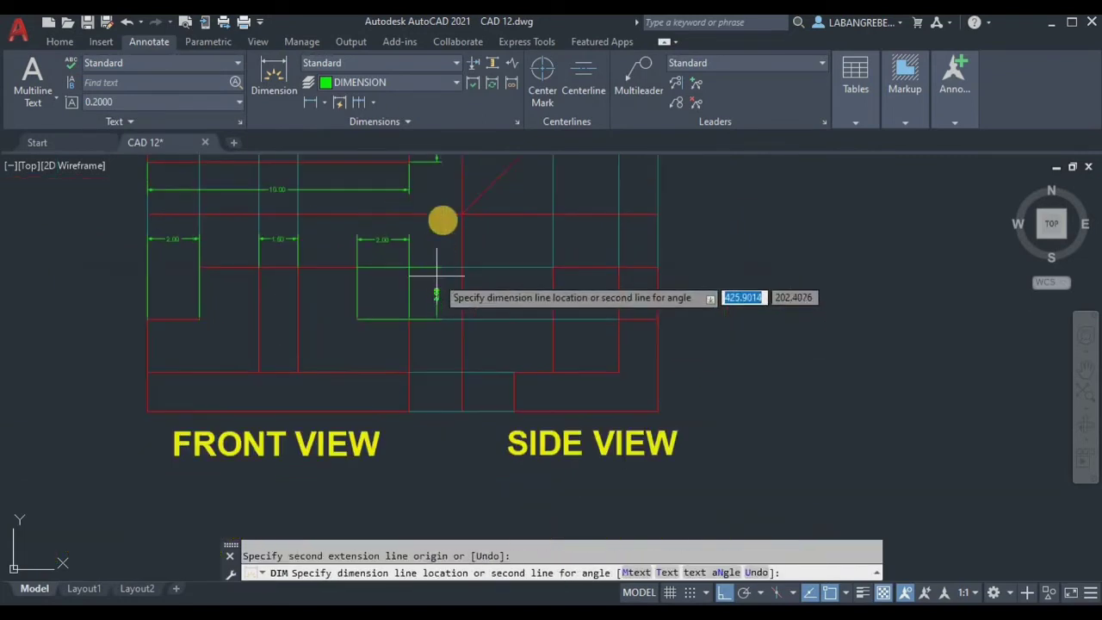
left_click(437, 162)
Dimension the front view's right edge from the notch floor to the base's top line, in line with the notch depth dimension
scroll(422, 323, "up", 2)
left_click(269, 79)
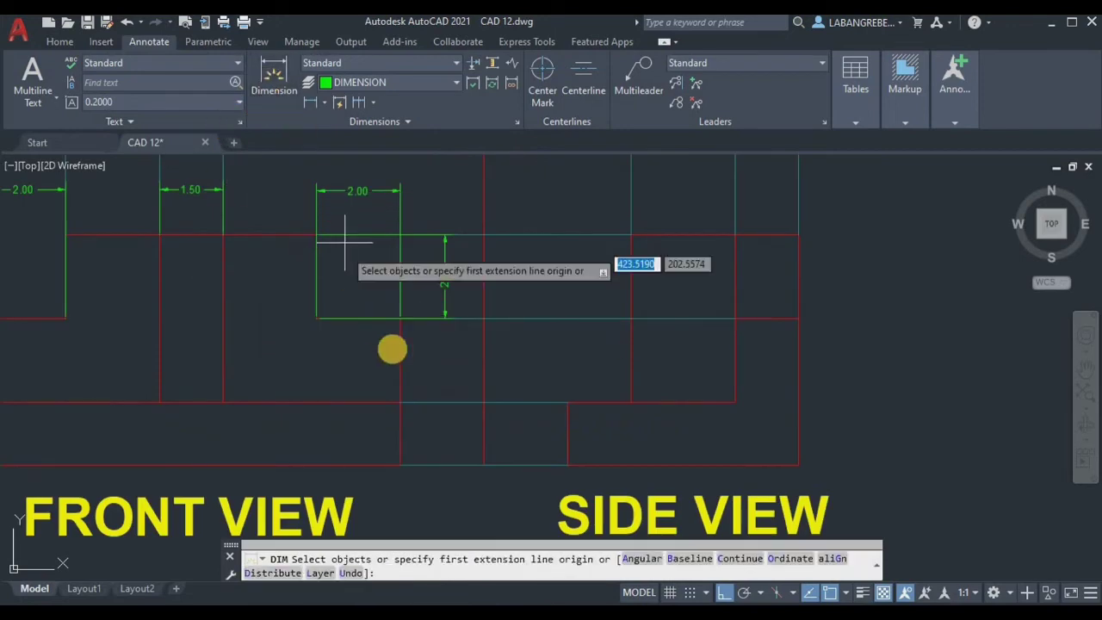
left_click(399, 319)
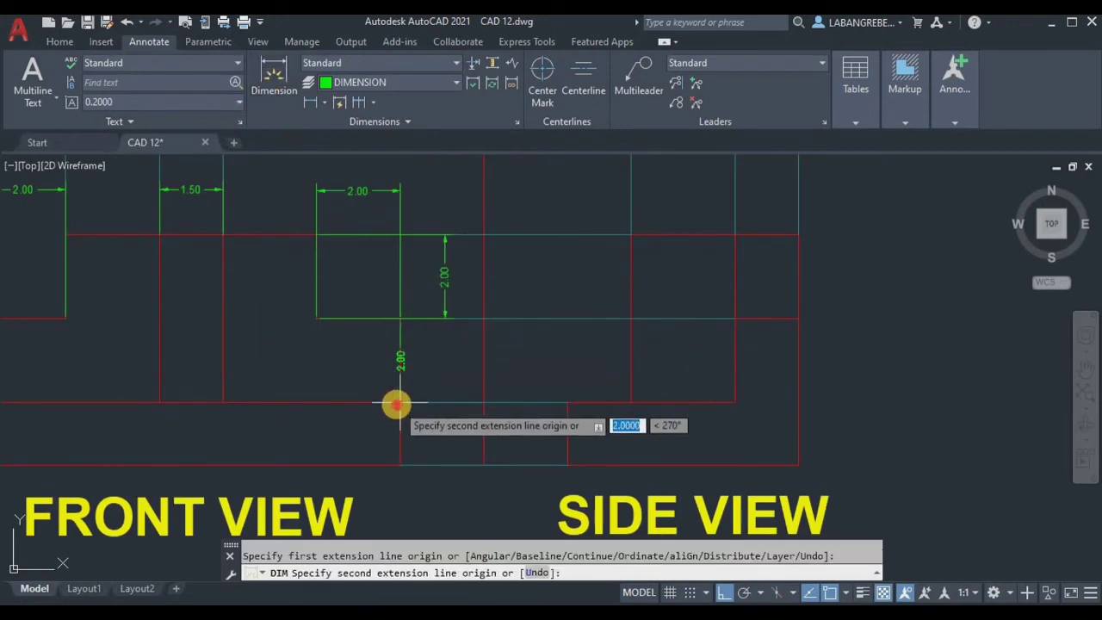
left_click(398, 401)
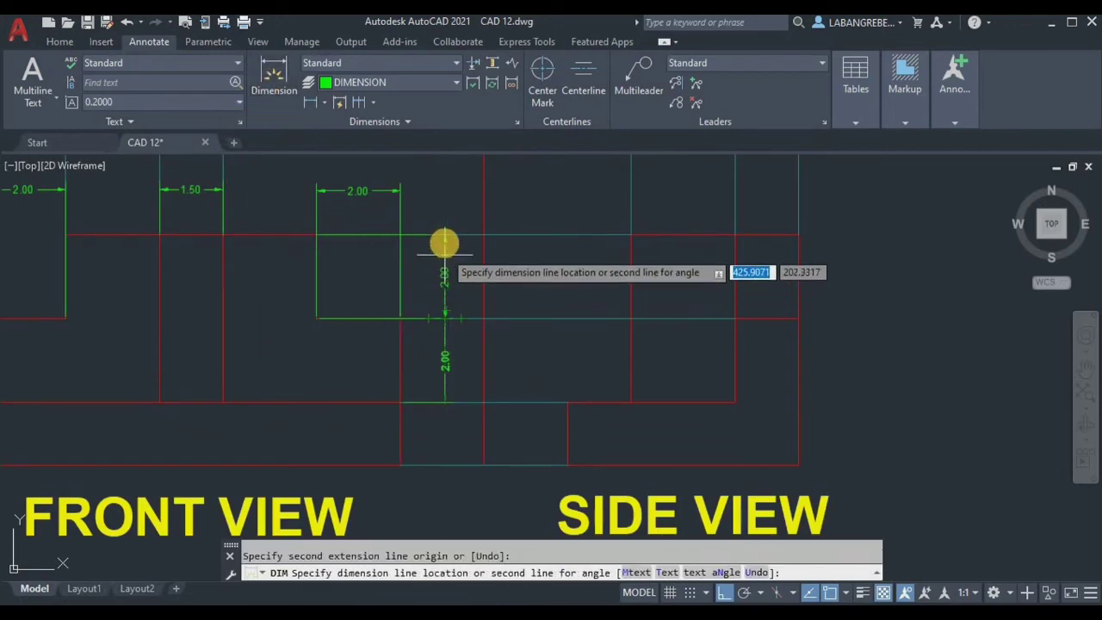
left_click(444, 243)
Dimension the height of the front view's base at its right edge, in line with the vertical dimensions above it
left_click(272, 86)
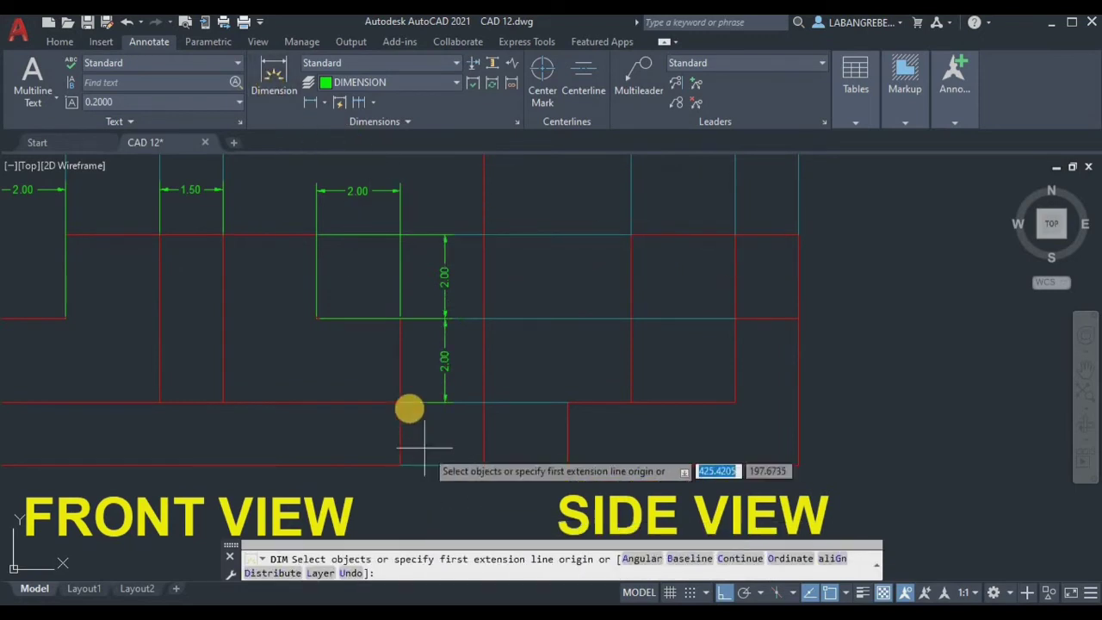
left_click(399, 401)
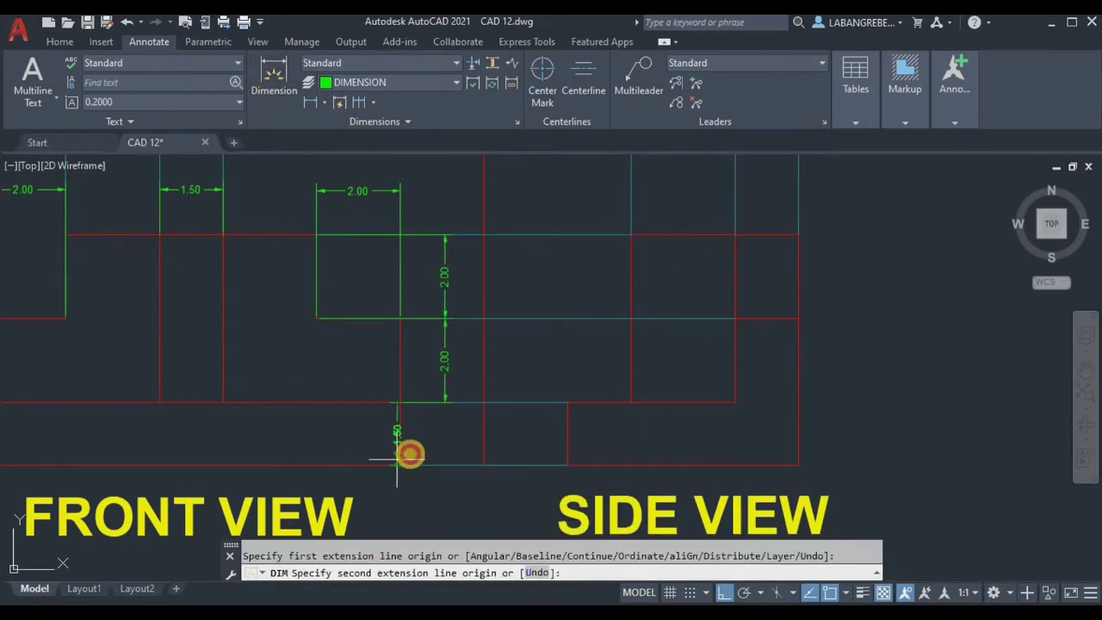
left_click(400, 465)
left_click(444, 395)
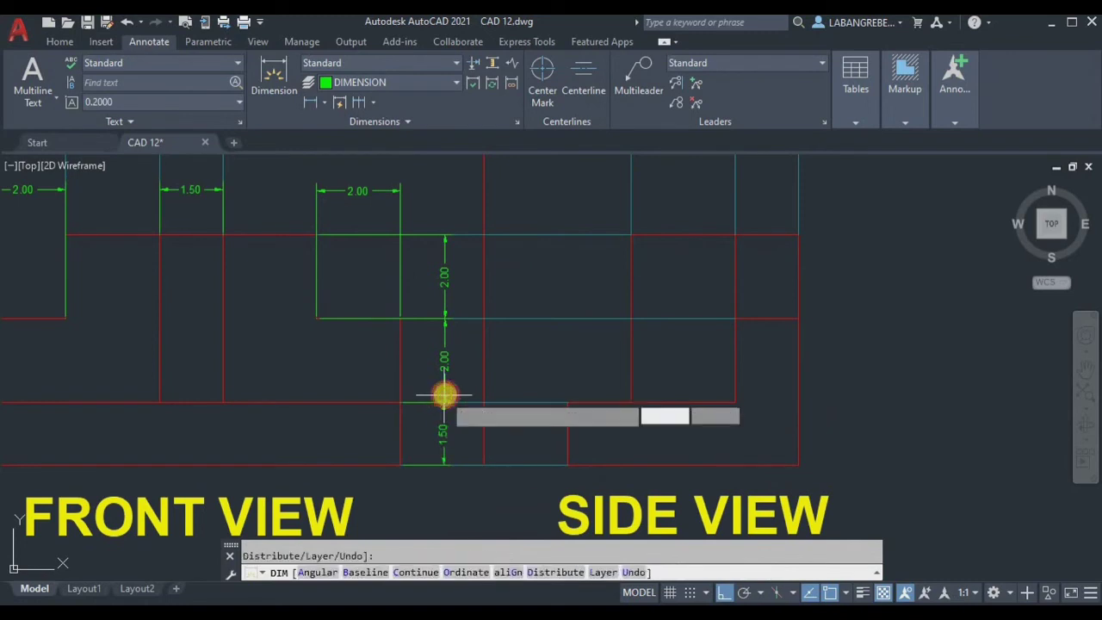
Dimension the height of the side view's upper block along its left edge, placing the dimension to the left of the view
scroll(457, 387, "down", 5)
scroll(487, 390, "up", 3)
middle_click_drag(500, 394, 443, 383)
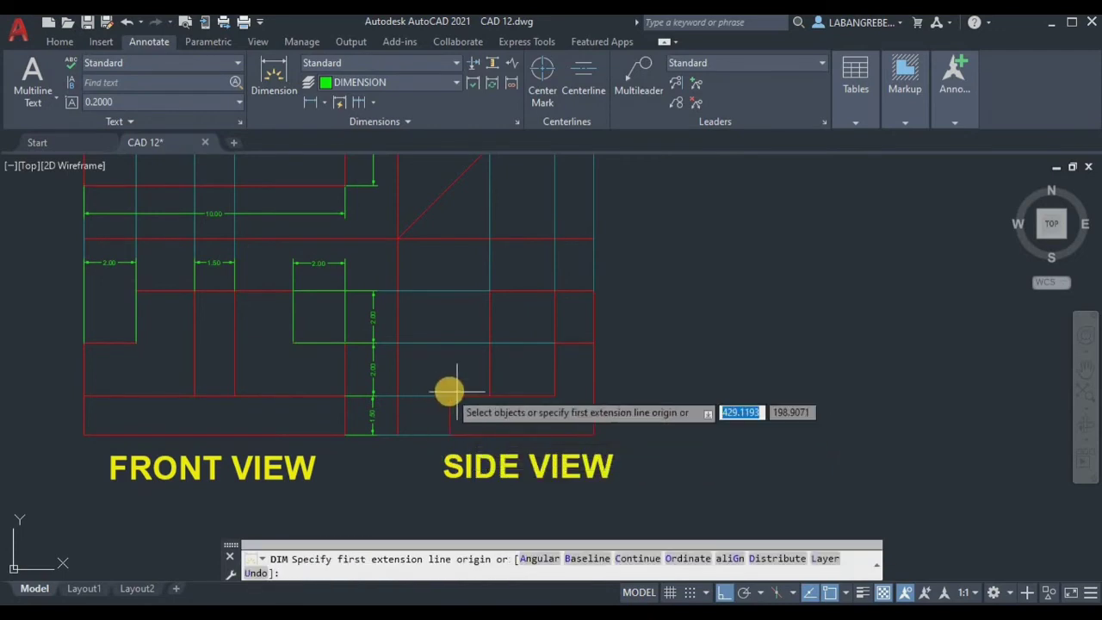
left_click(488, 396)
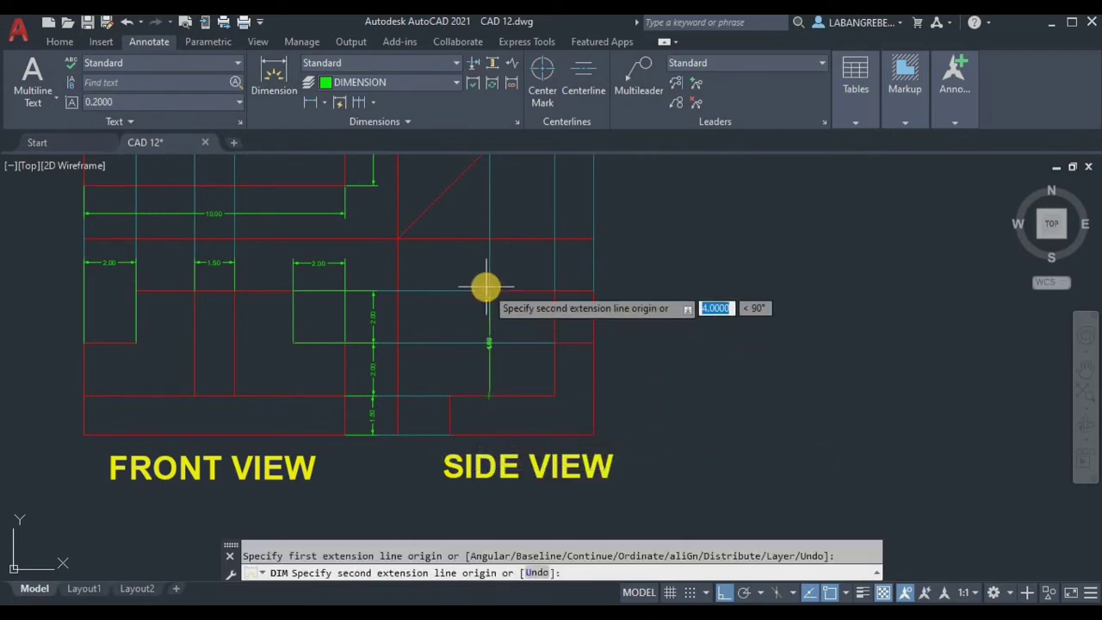
left_click(487, 290)
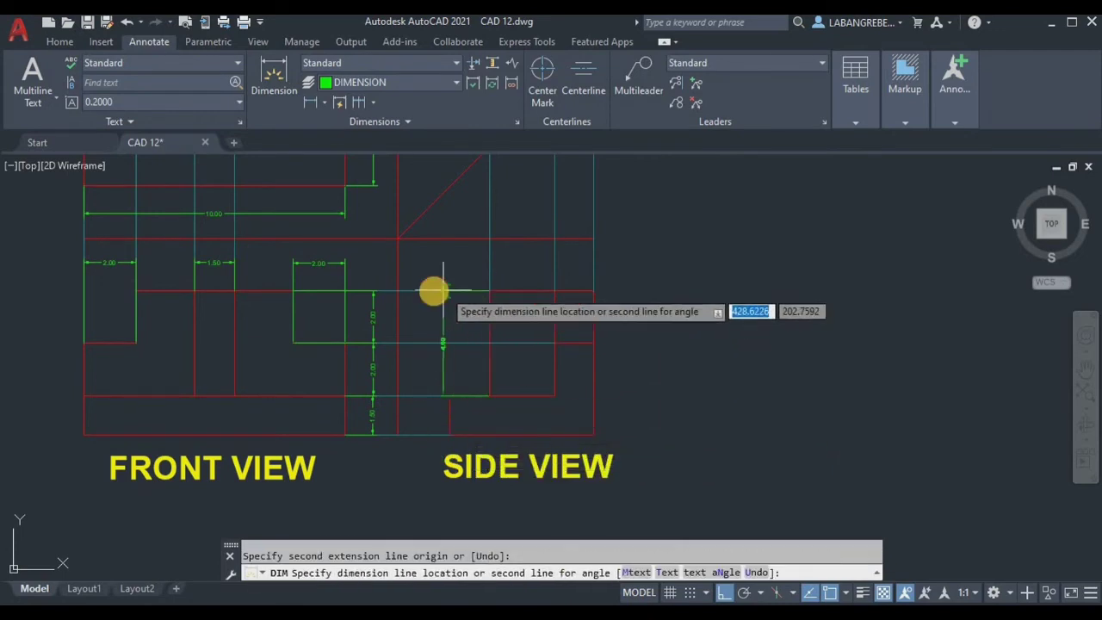
left_click(428, 367)
Dimension the width of the side view's top edge, in line with the front view's horizontal dimensions
left_click(276, 77)
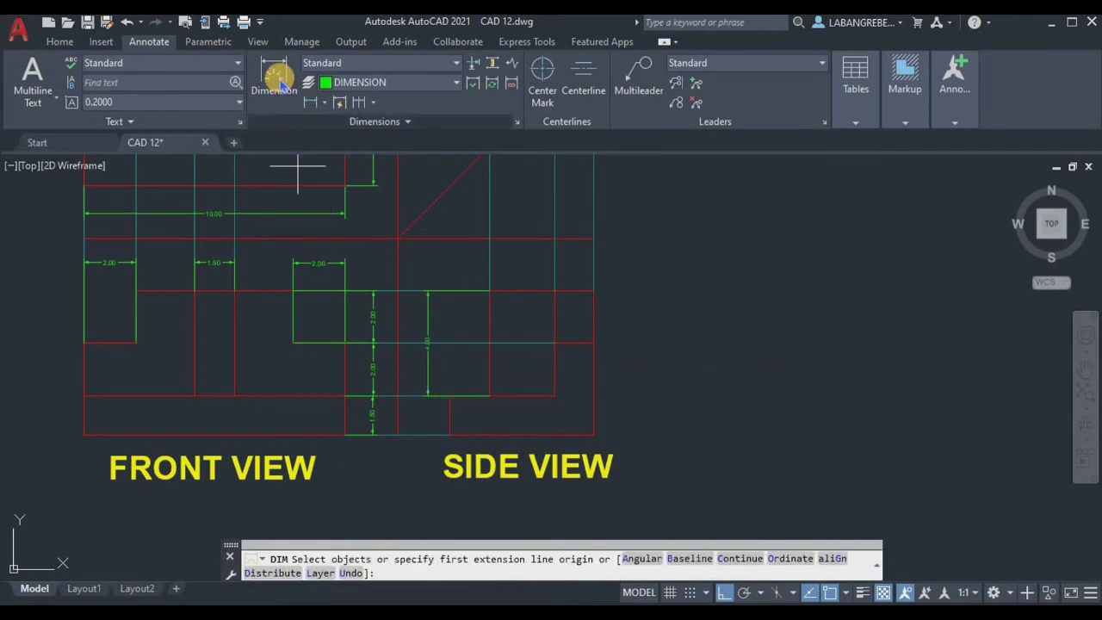
left_click(592, 290)
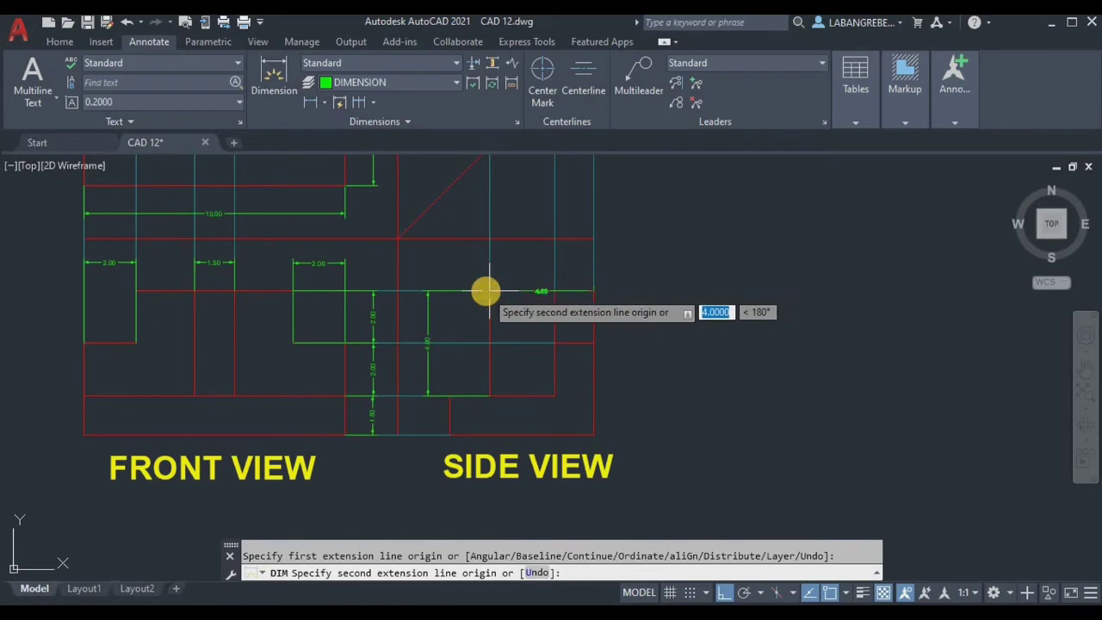
left_click(488, 292)
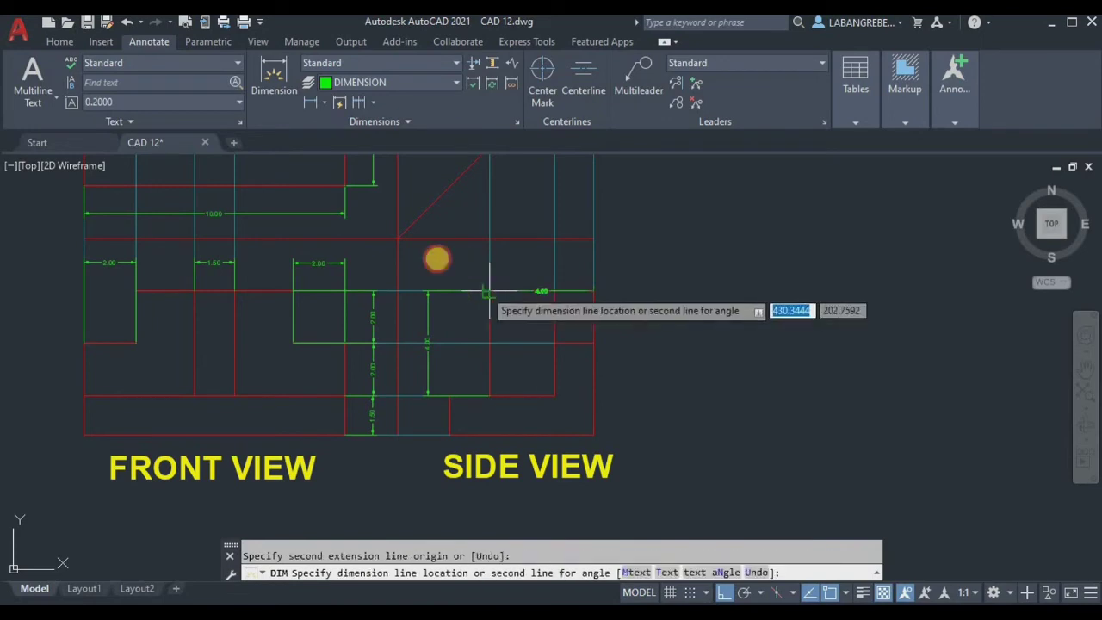
left_click(340, 267)
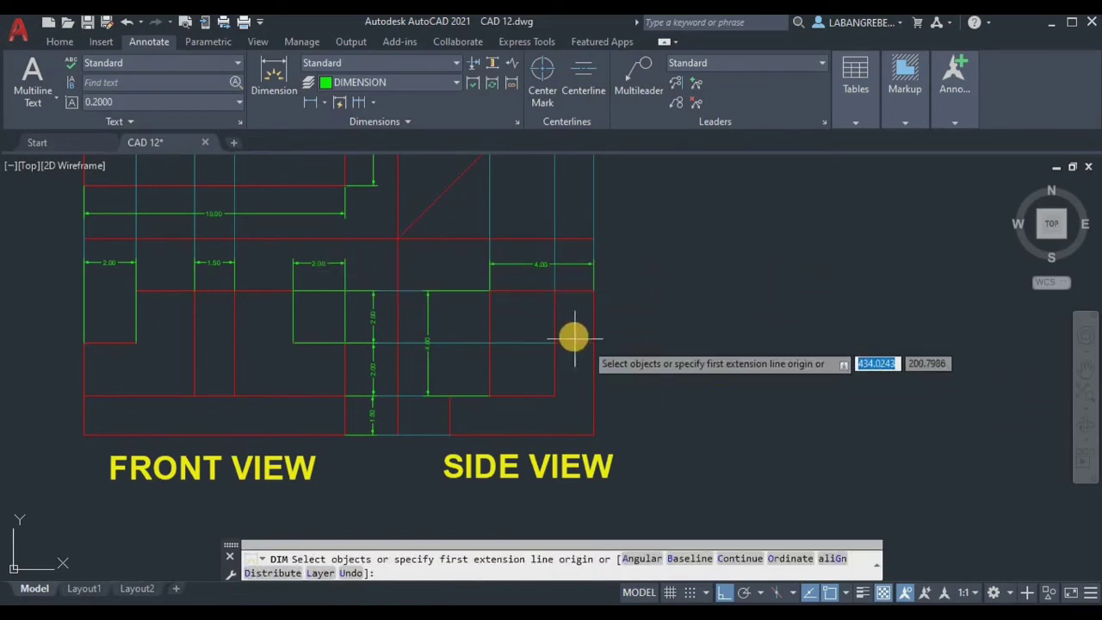
mouse_move(573, 332)
middle_mouse_down()
mouse_move(677, 384)
mouse_move(752, 392)
mouse_move(786, 417)
middle_mouse_up()
scroll(752, 392, "down", 2)
scroll(696, 347, "up", 2)
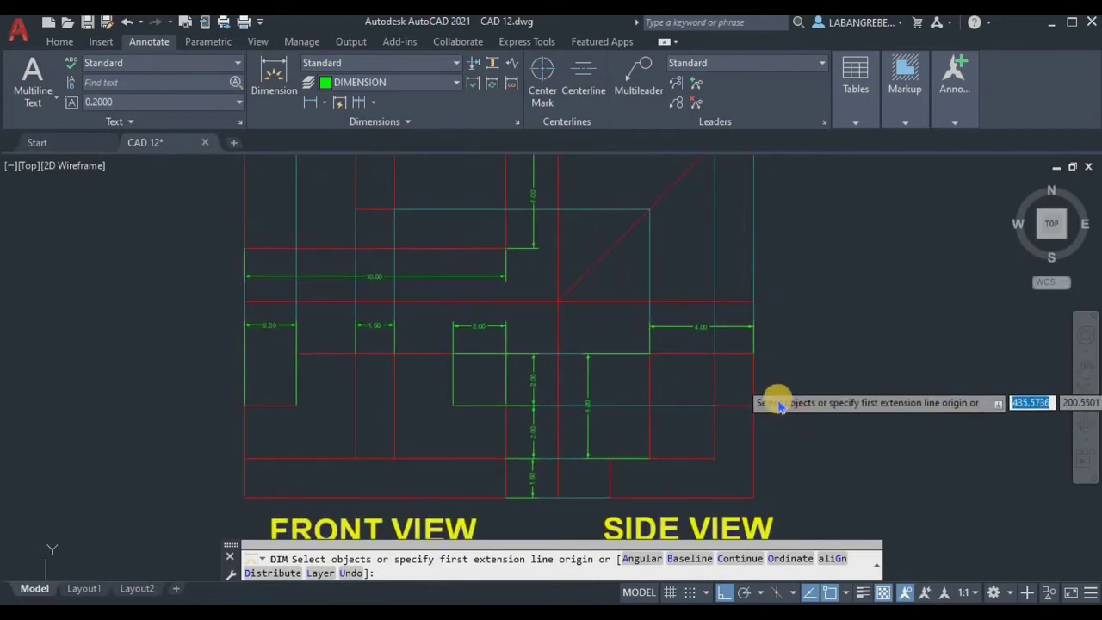
scroll(763, 382, "down", 2)
scroll(706, 367, "up", 2)
key("Return")
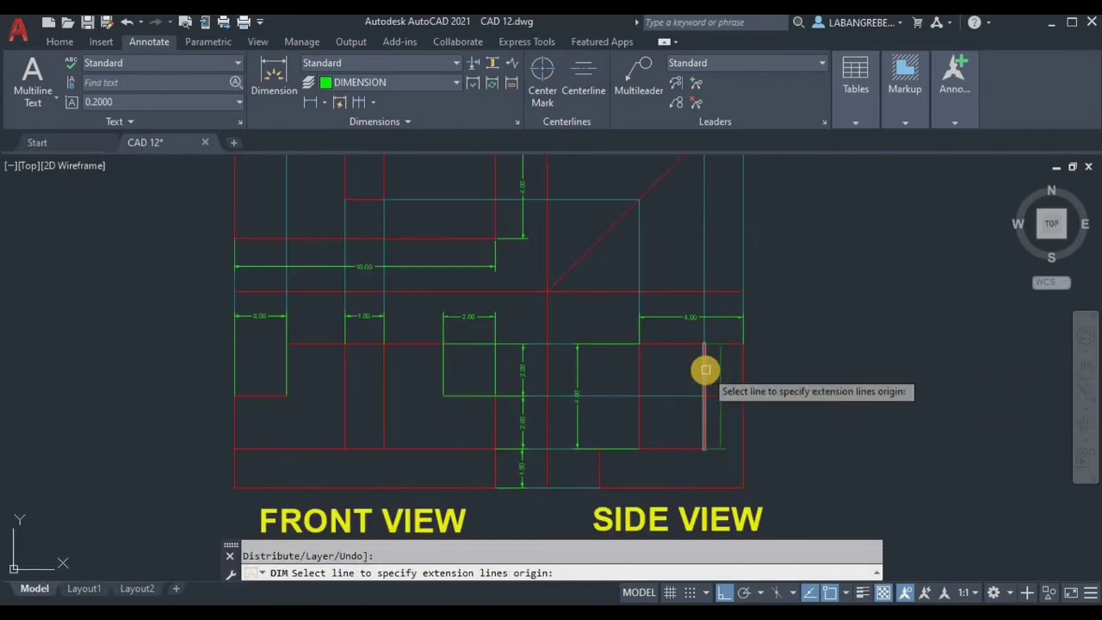
scroll(705, 370, "up", 2)
scroll(705, 371, "down", 2)
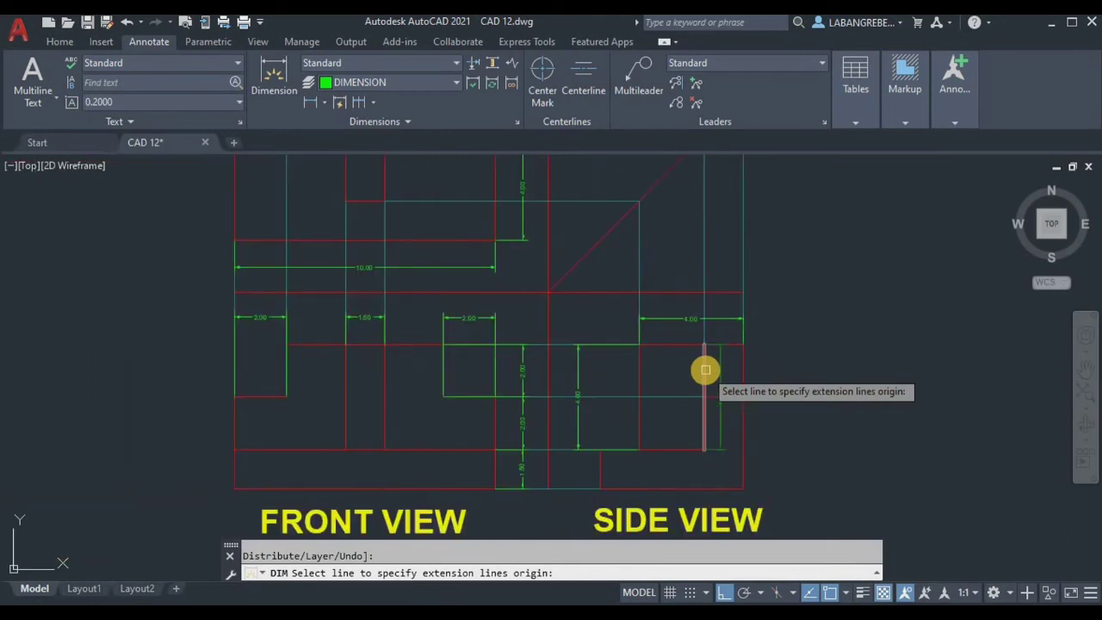
key("Escape")
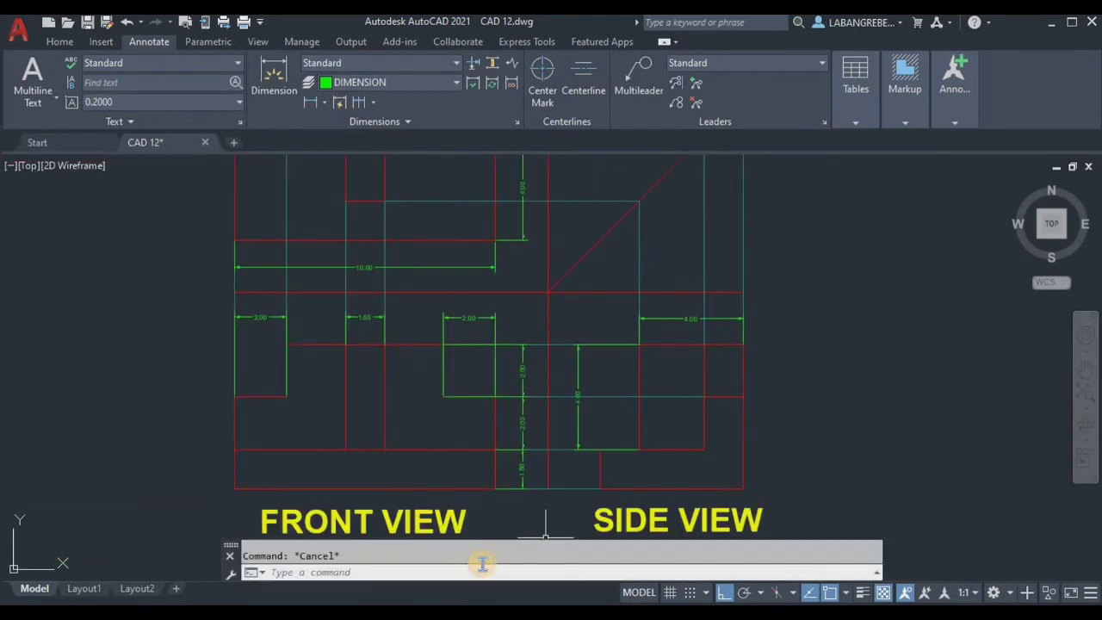
Modify the Standard dimension style by setting its Standard text style to a height of 0.5 and making that text style current
type("dimst")
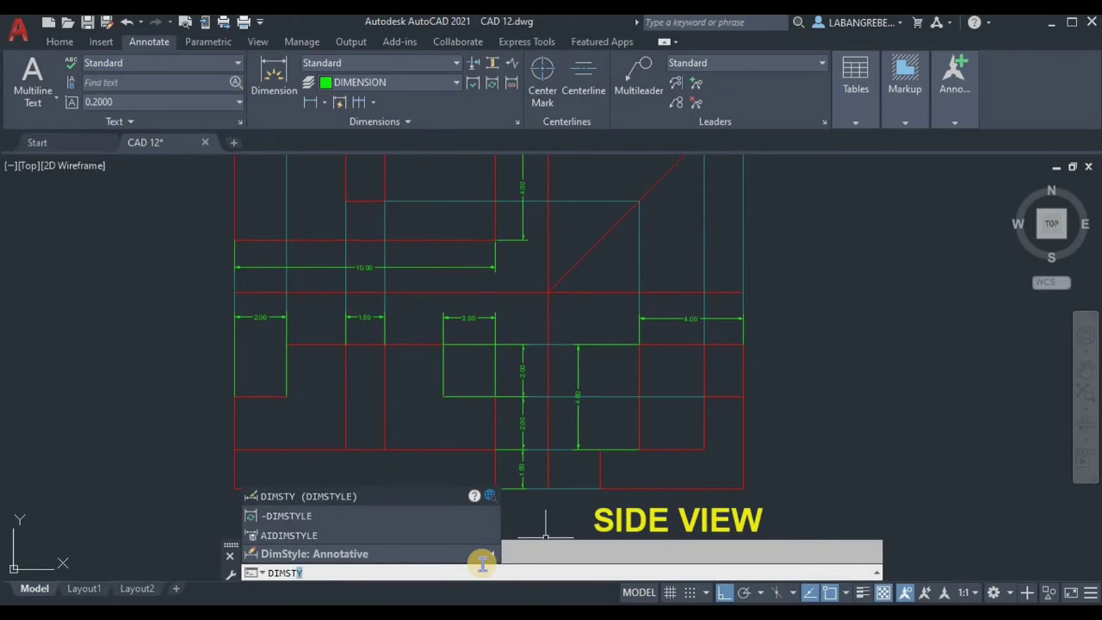
type("y")
key("Return")
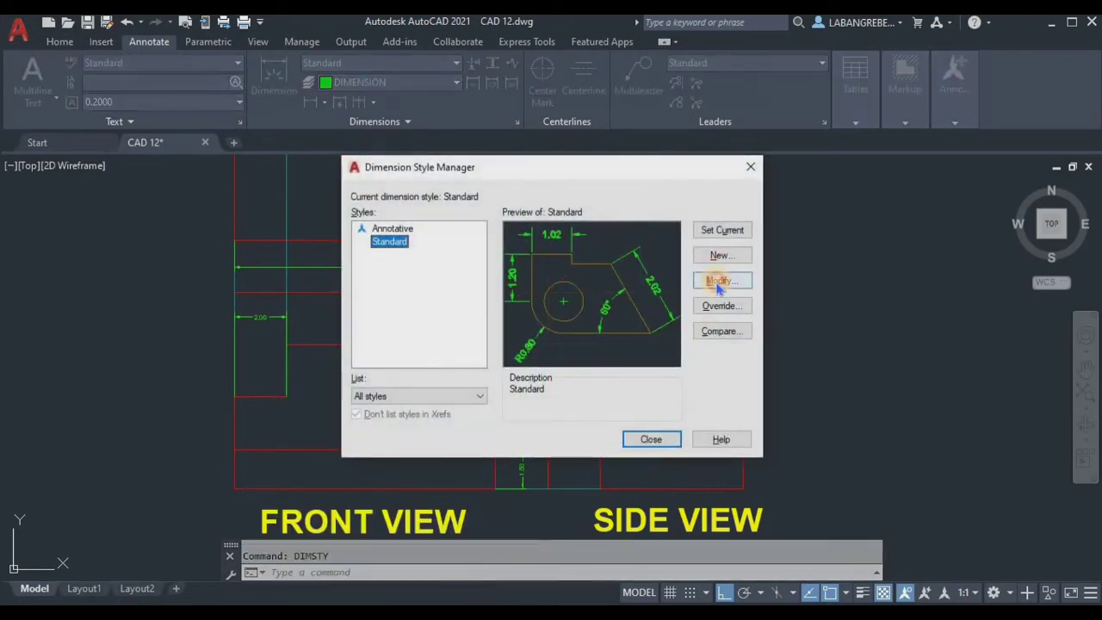
key("Return")
left_click(474, 137)
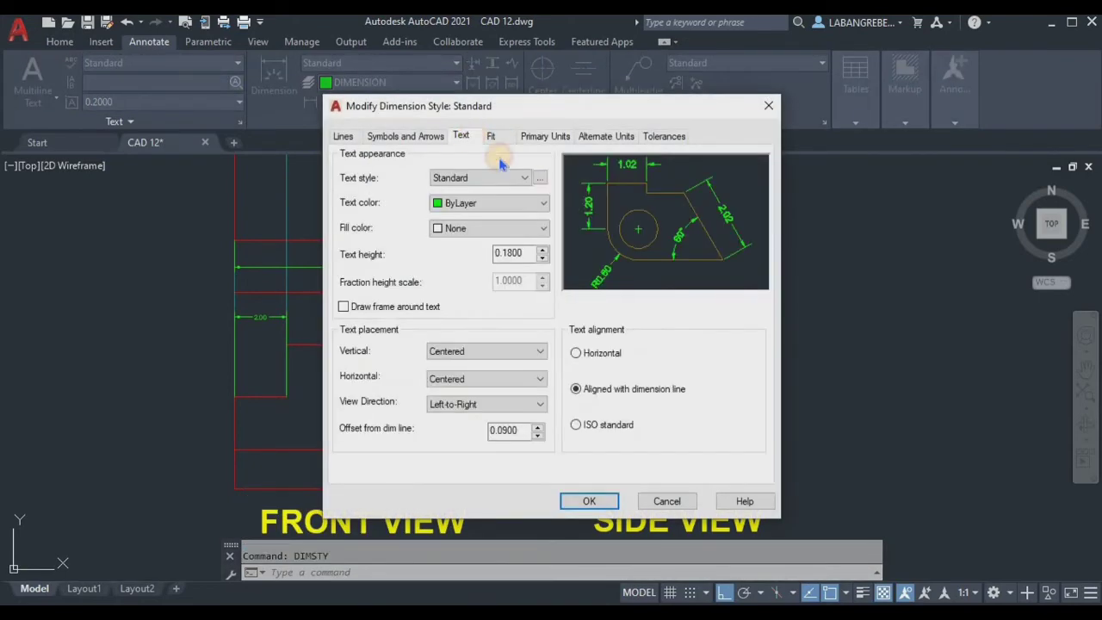
left_click(539, 178)
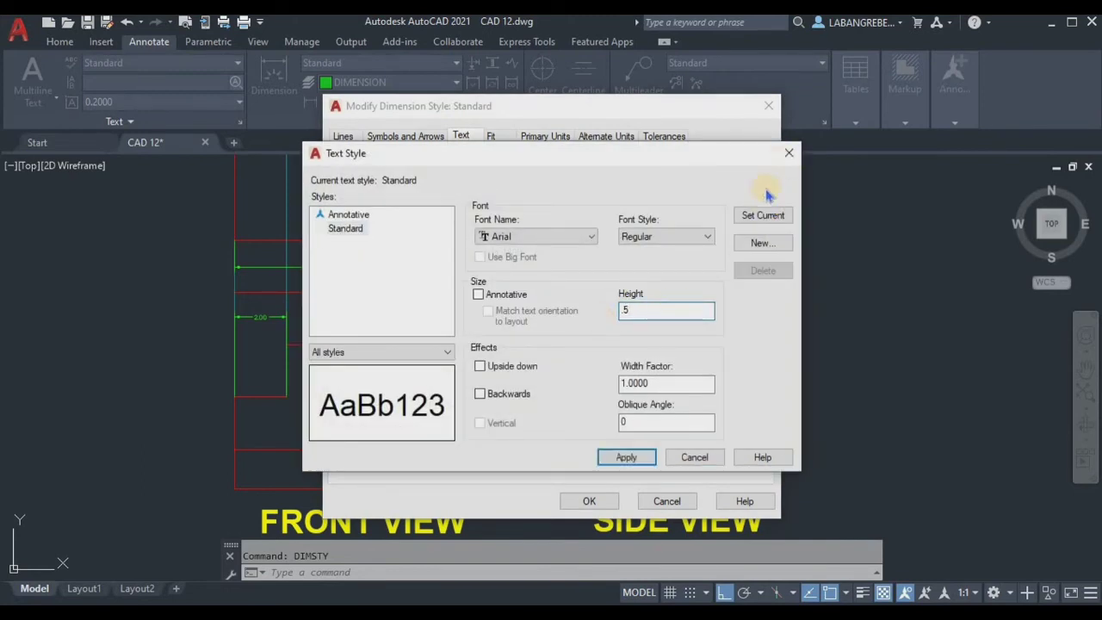
left_click(762, 216)
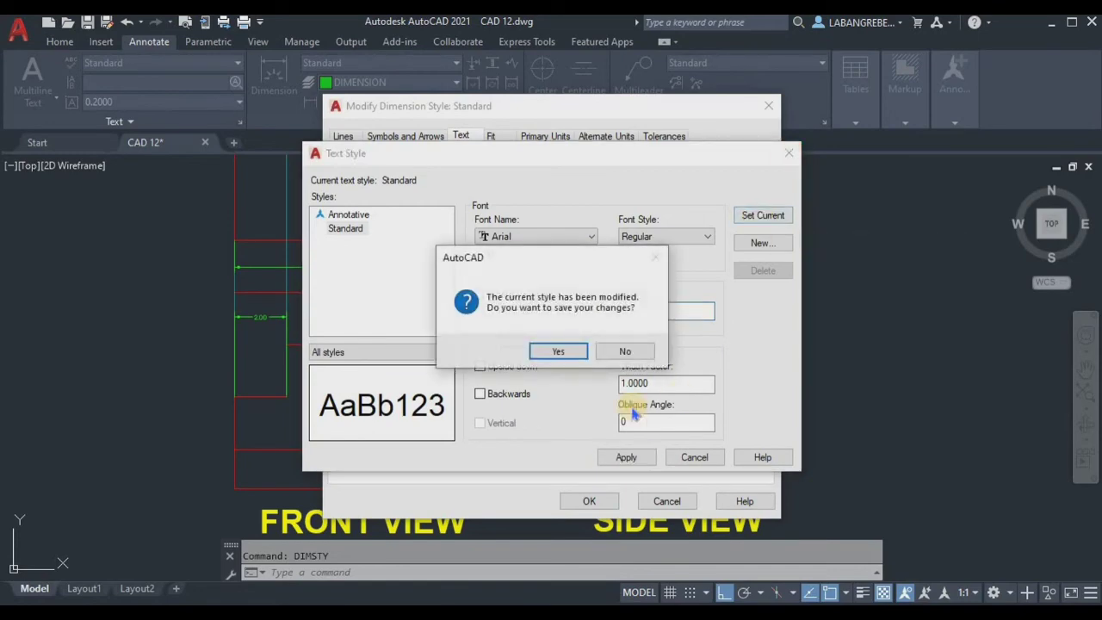
left_click(554, 353)
left_click(682, 459)
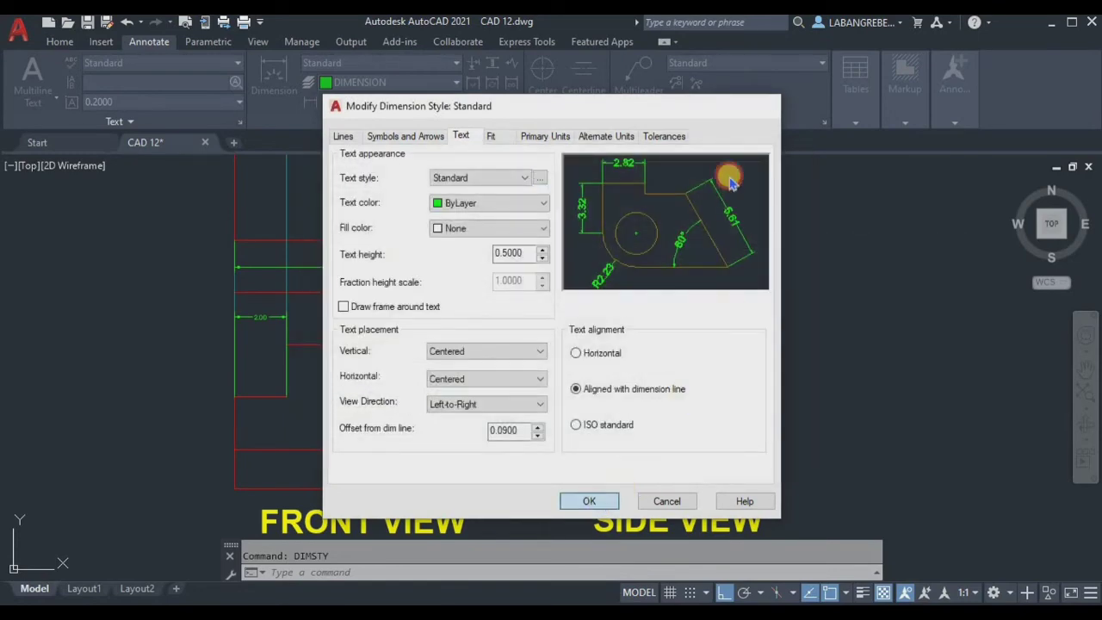
key("Return")
left_click(651, 440)
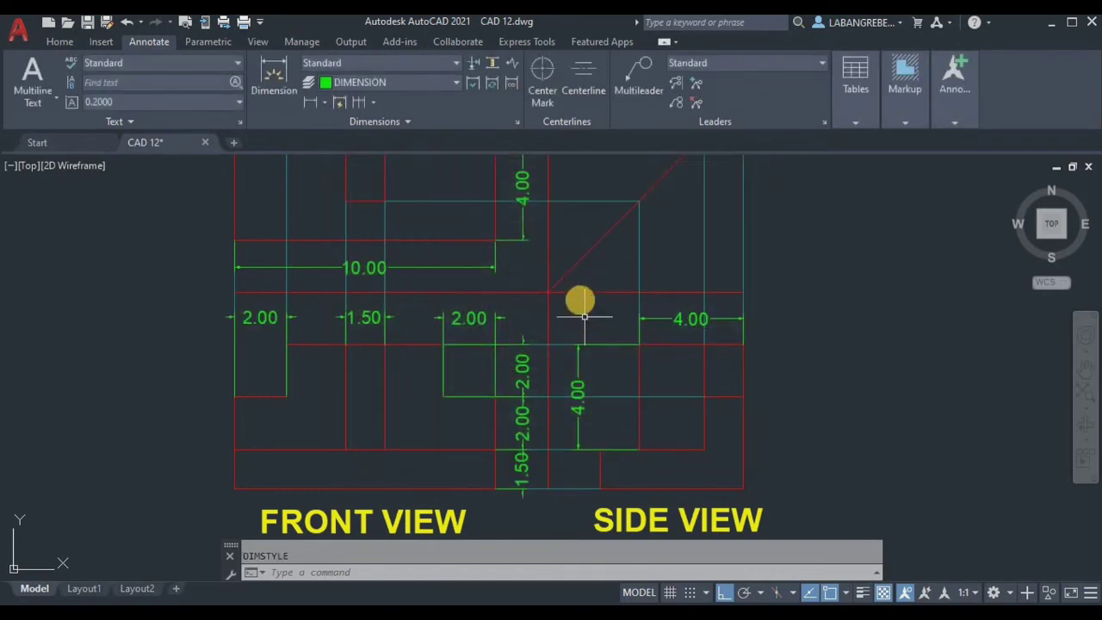
Reduce the dimension text by setting the Standard text style's height to 0.25 within the Standard dimension style and making it current
scroll(584, 317, "down", 3)
scroll(574, 280, "up", 2)
middle_click_drag(574, 281, 523, 313)
scroll(504, 353, "down", 1)
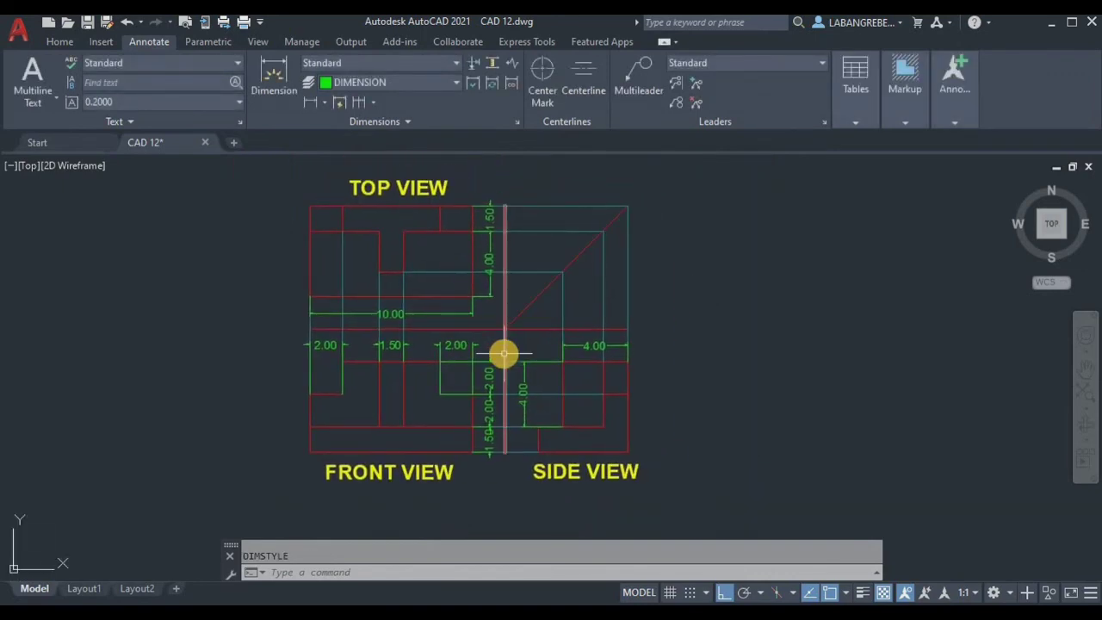
type("dim")
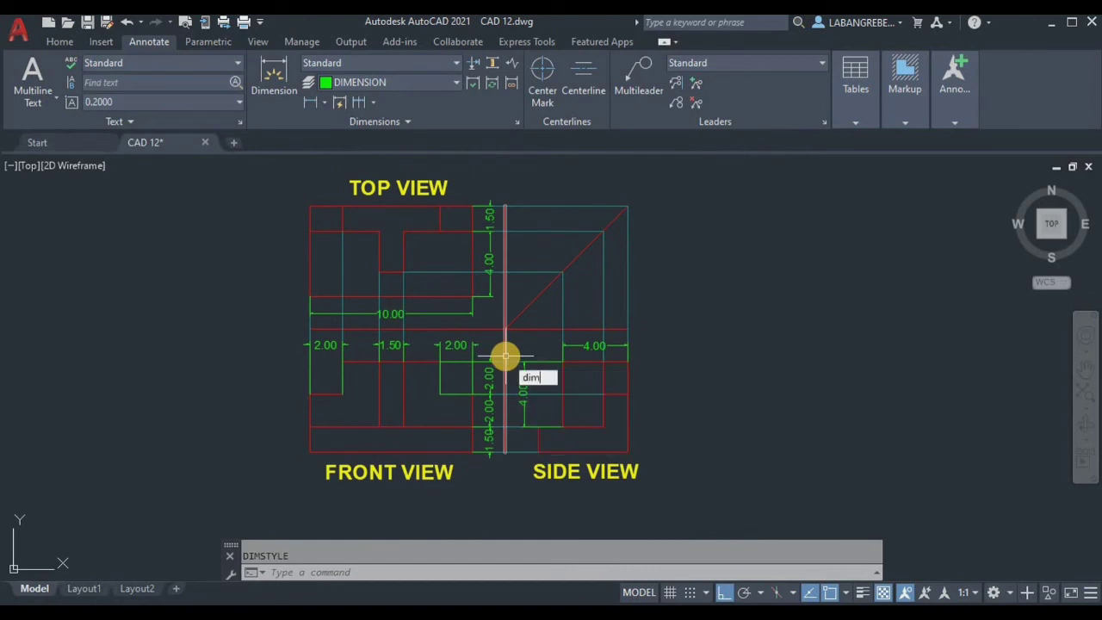
type("sty")
key("Return")
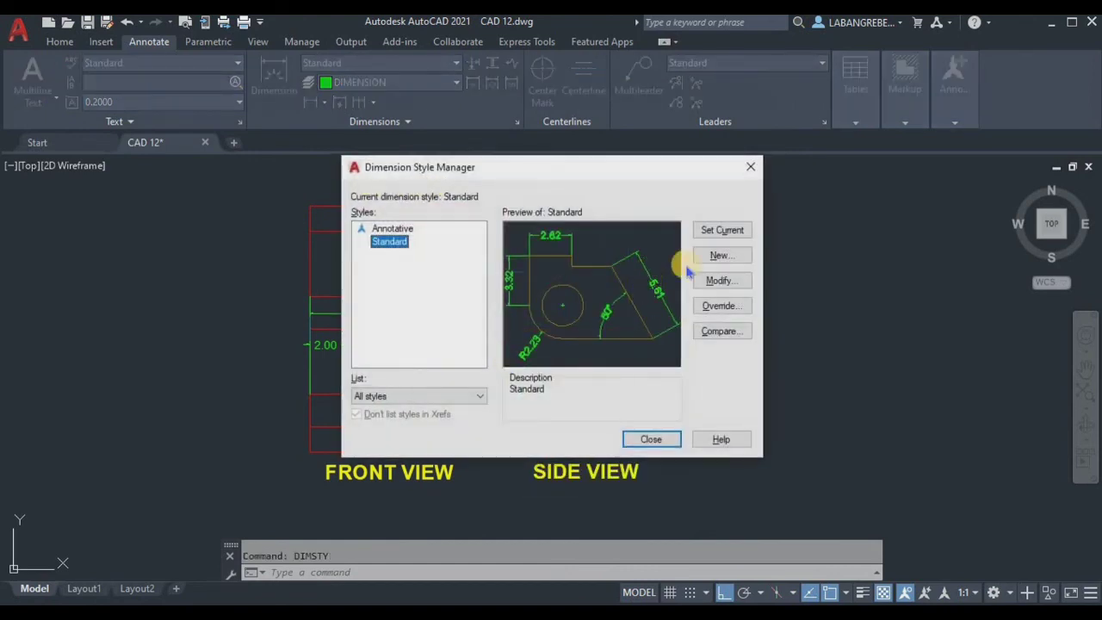
key("Return")
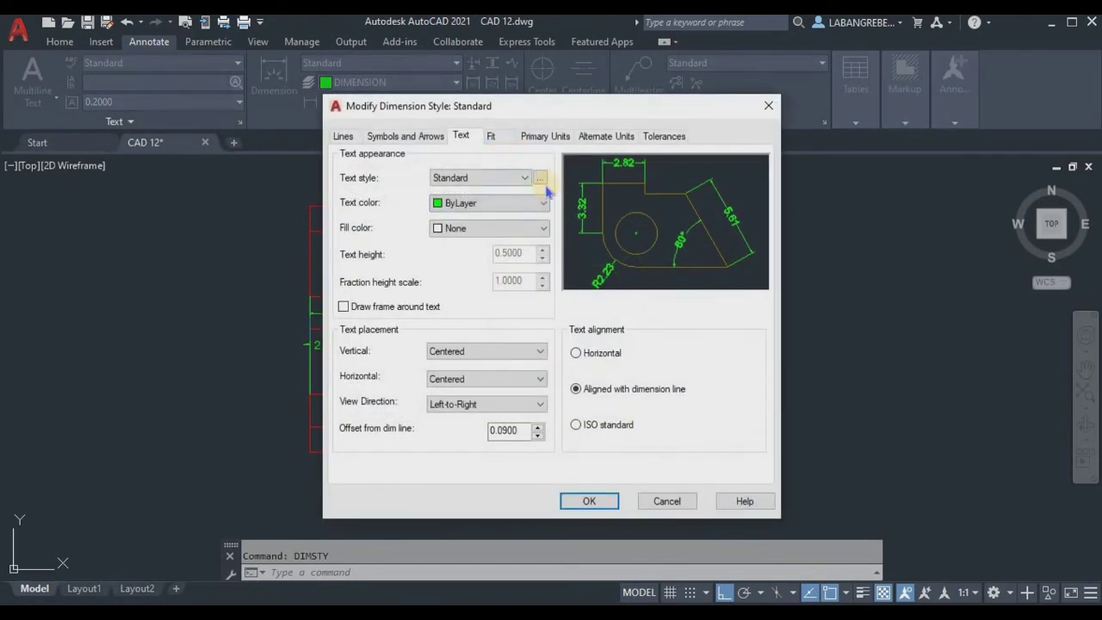
left_click(544, 178)
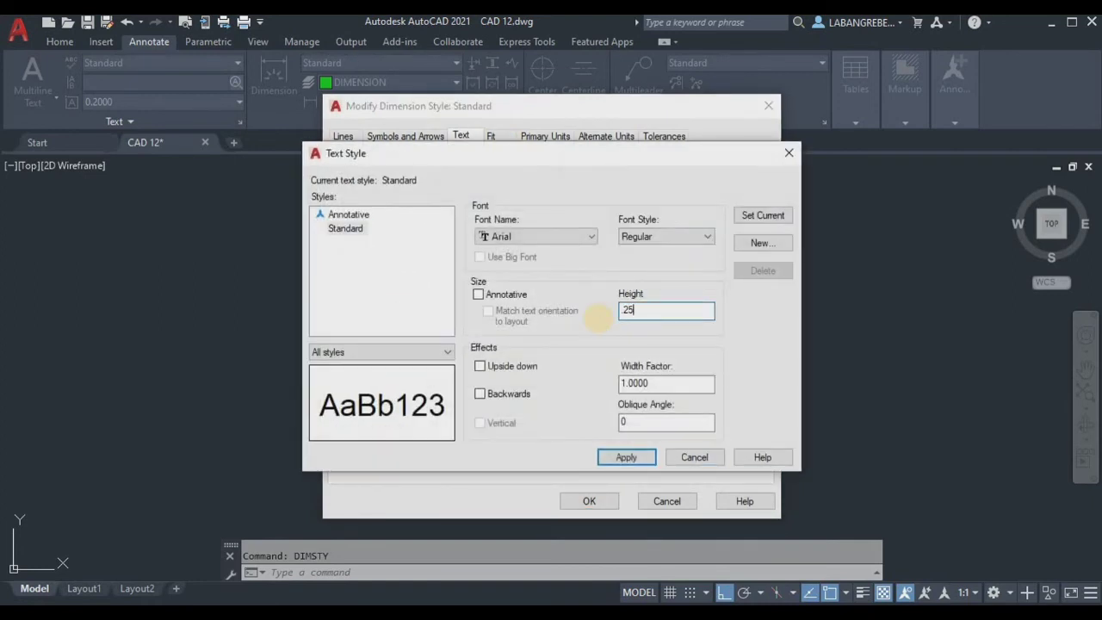
left_click(770, 217)
left_click(559, 352)
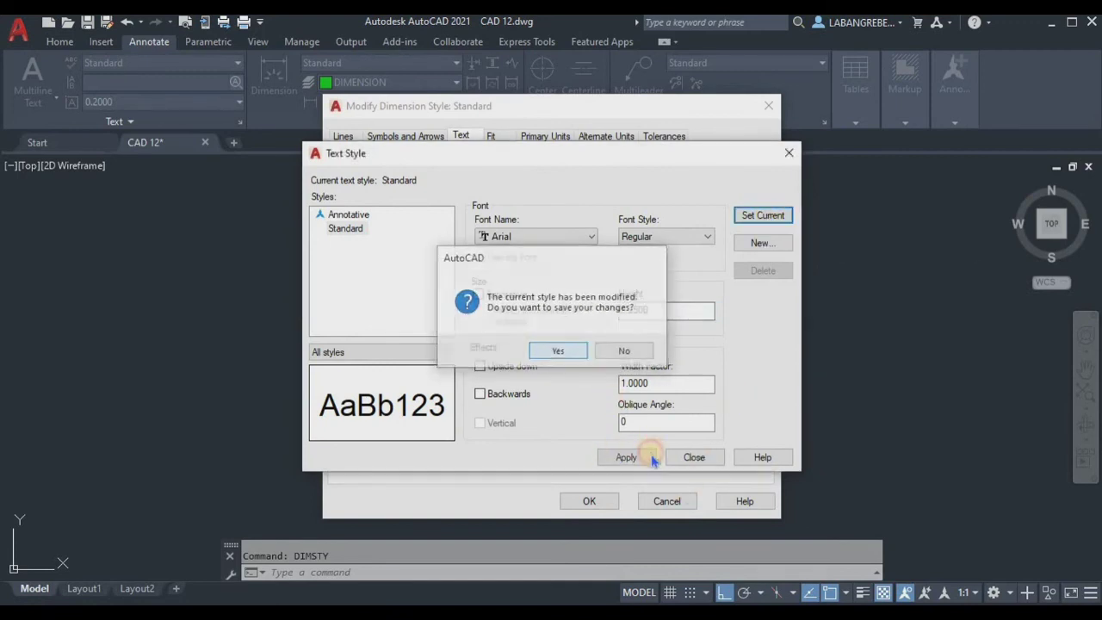
left_click(694, 458)
left_click(588, 504)
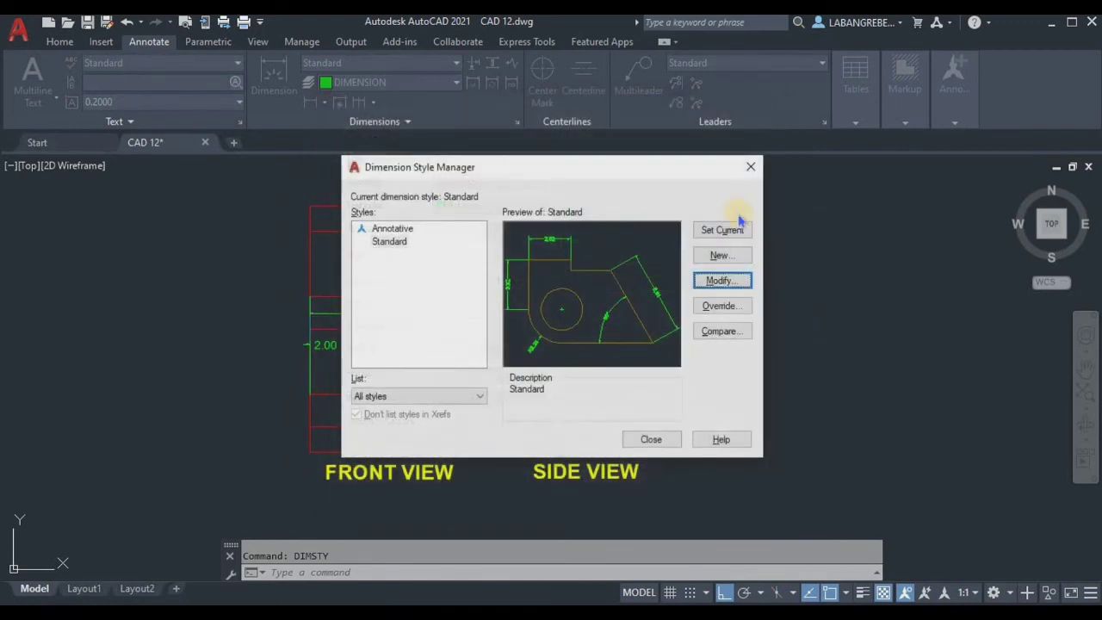
left_click(652, 440)
Switch to Layout1 and set its plot style table to monochrome.ctb in the plot settings
scroll(484, 283, "up", 2)
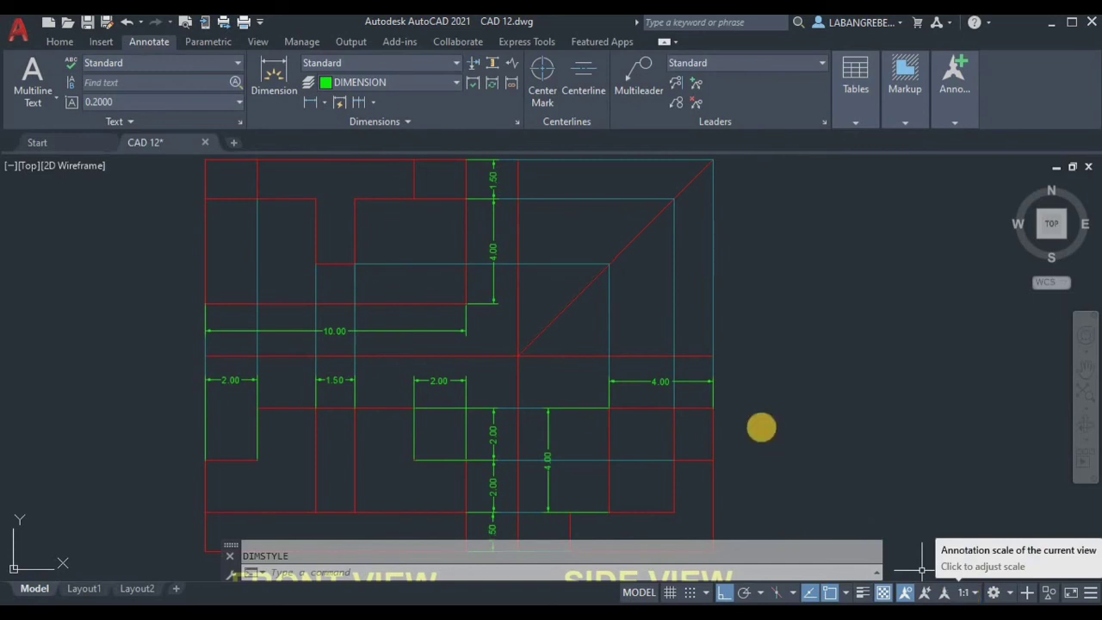
scroll(602, 337, "down", 4)
scroll(602, 337, "up", 2)
middle_click_drag(602, 333, 581, 309)
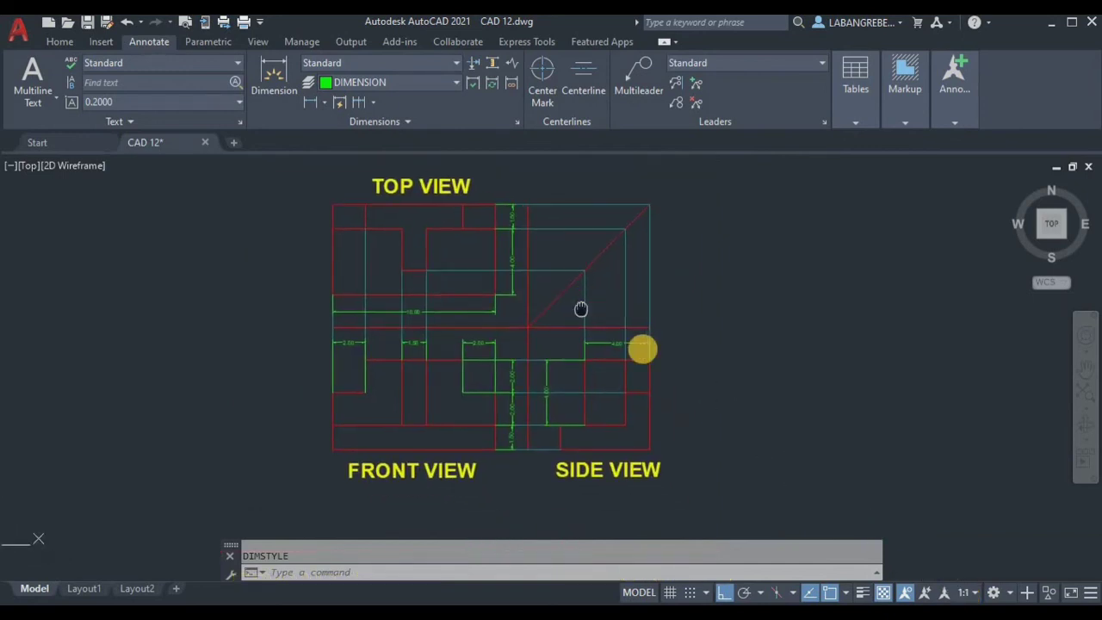
left_click(83, 589)
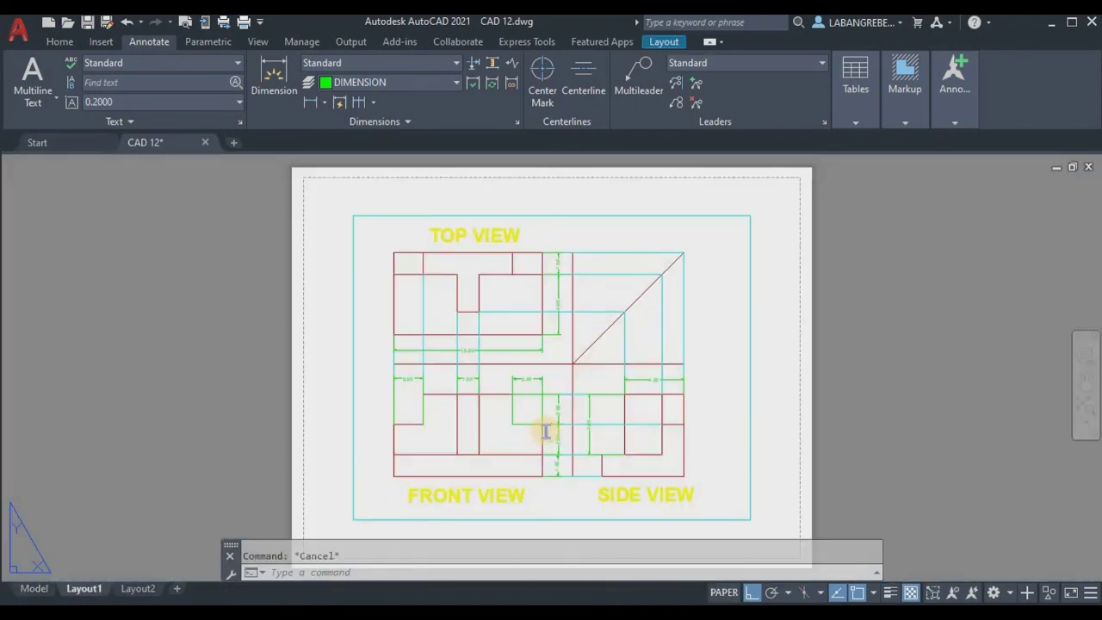
key("ctrl+p")
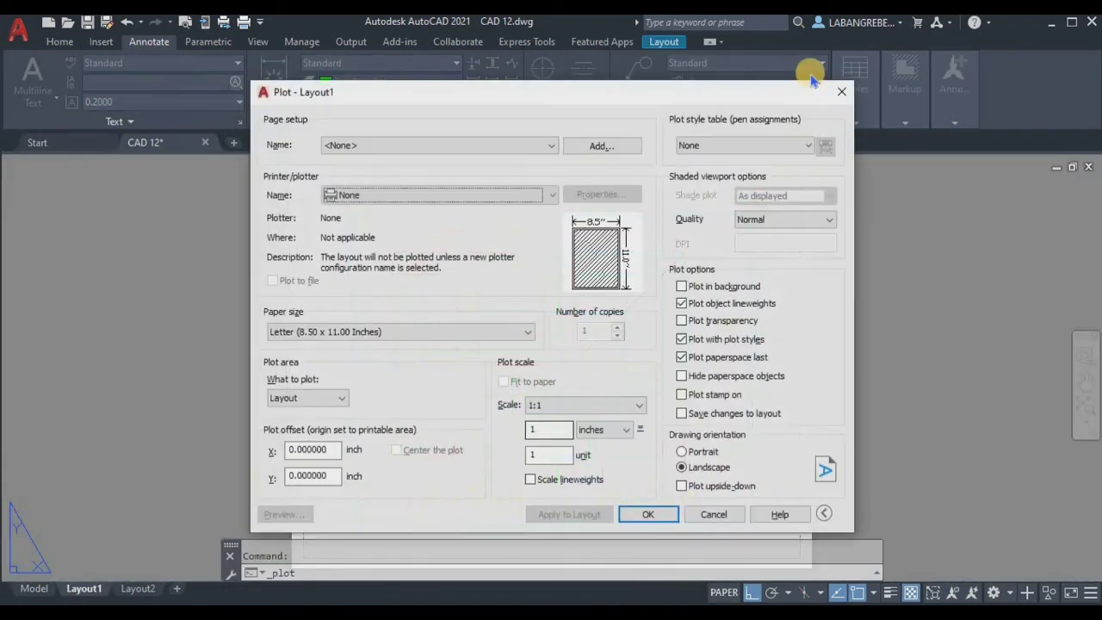
left_click(743, 145)
left_click(752, 231)
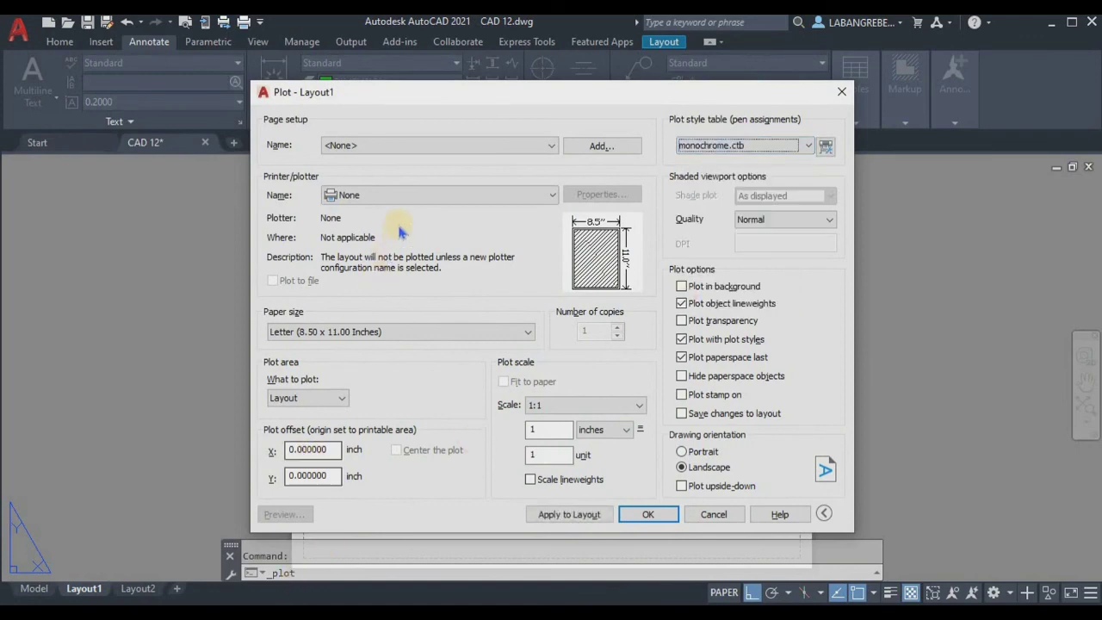
Choose AutoCAD PDF (High Quality Print).pc3 as the plotter and preview the Layout1 plot
left_click(413, 194)
left_click(387, 381)
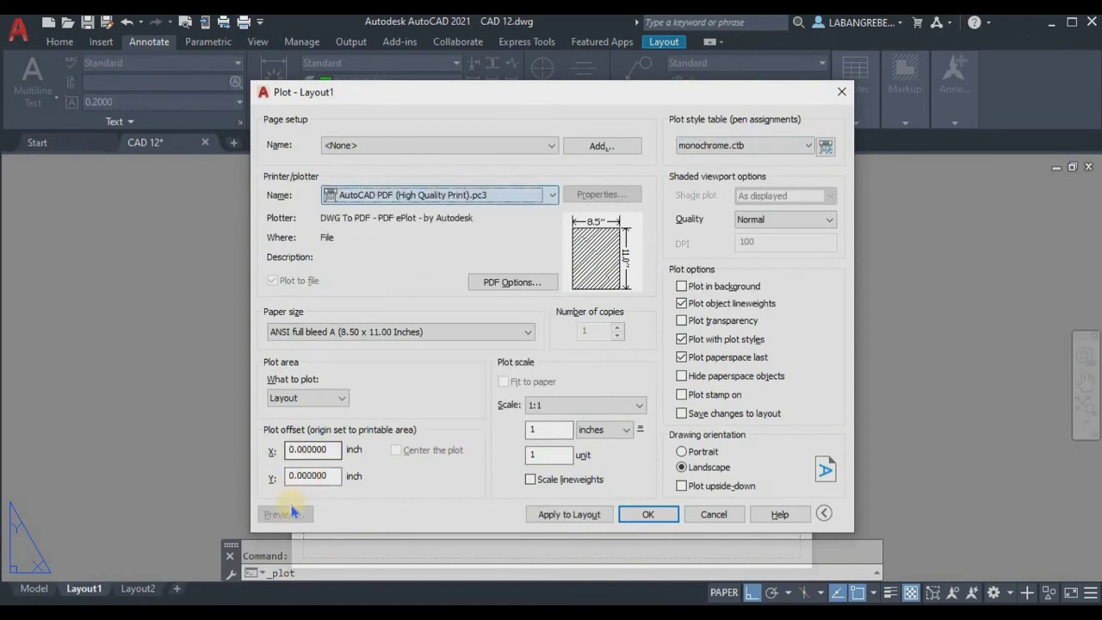
left_click(291, 515)
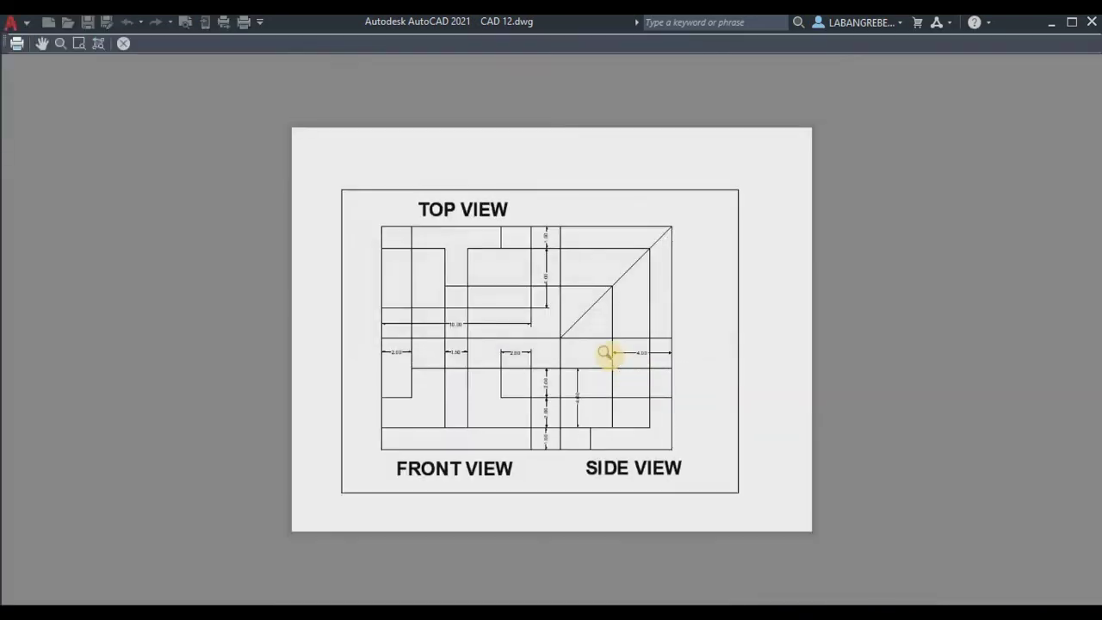
Examine the dimension text and line weights of the top, front and side views in the Layout1 plot preview
scroll(608, 354, "up", 5)
scroll(458, 430, "up", 3)
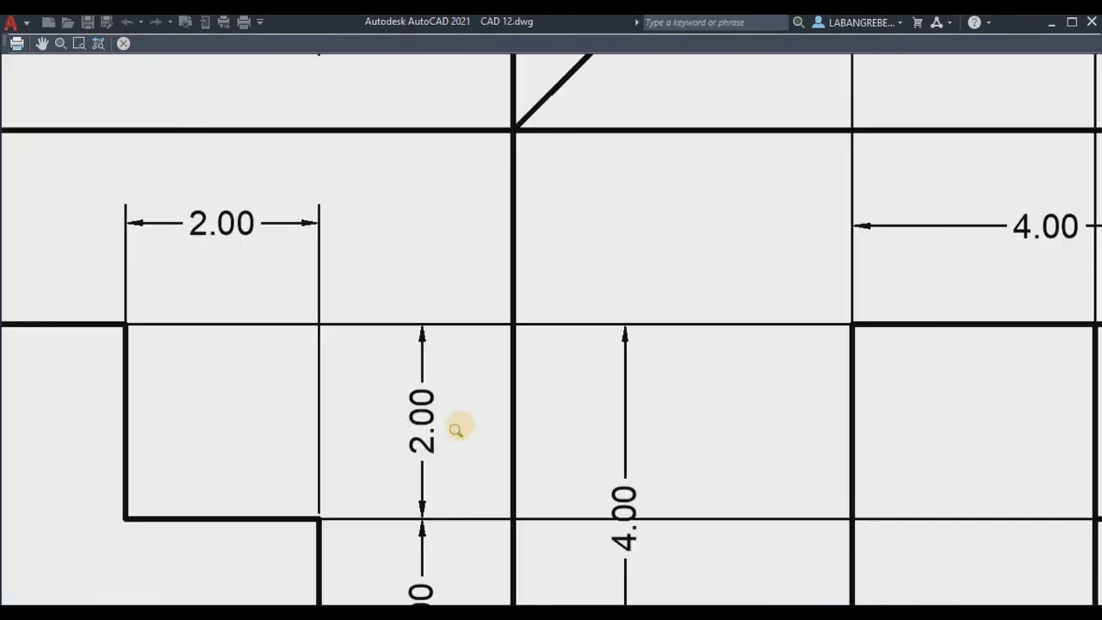
scroll(704, 363, "down", 6)
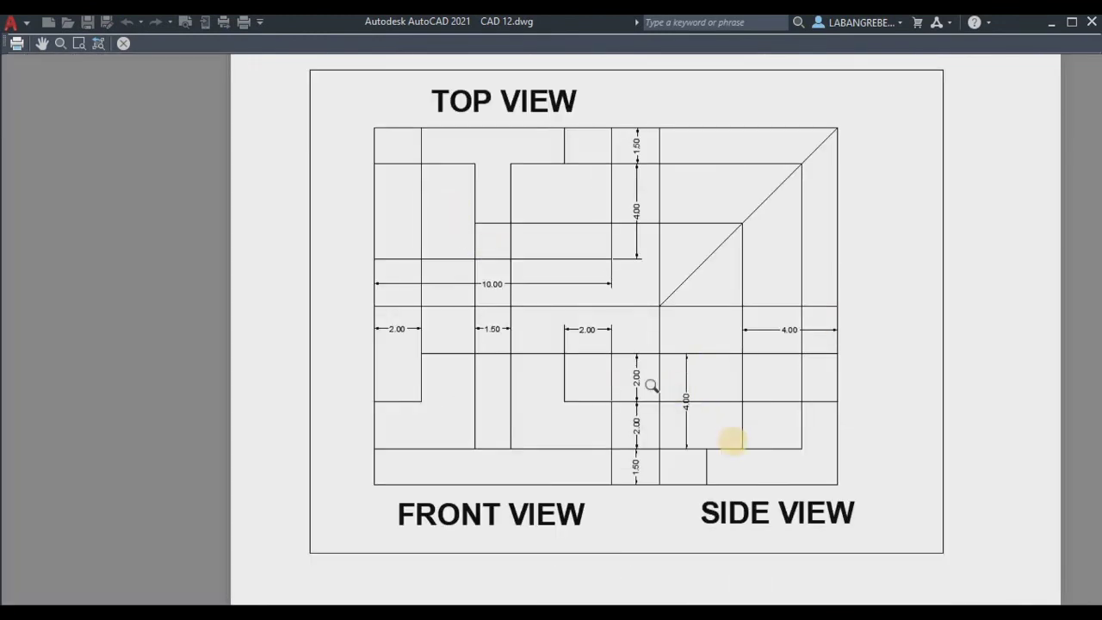
middle_click_drag(727, 406, 569, 418)
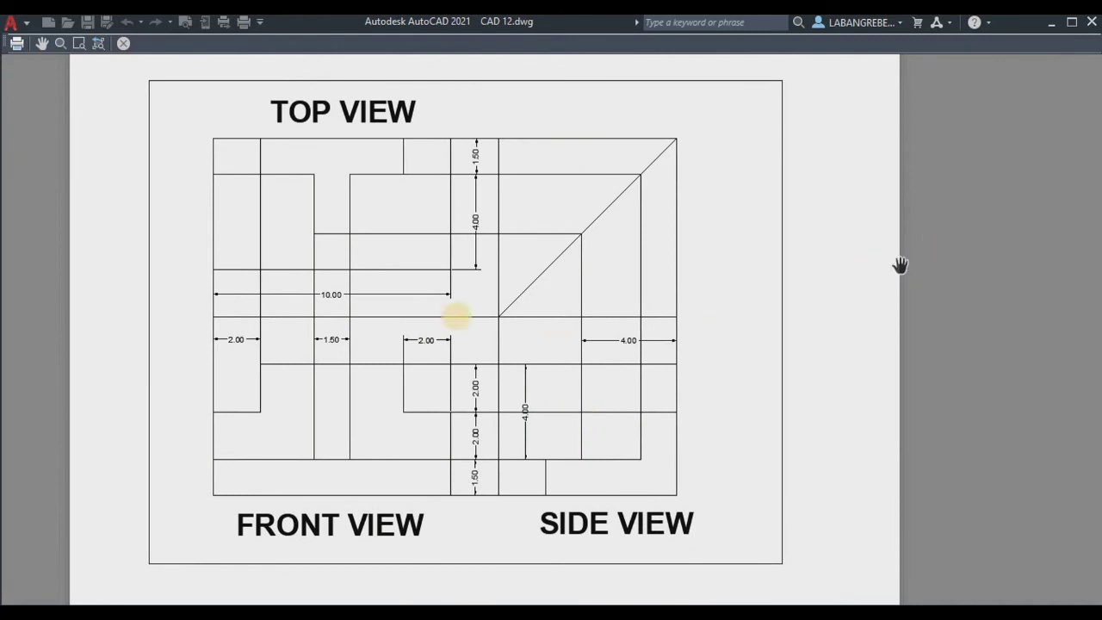
scroll(446, 303, "up", 3)
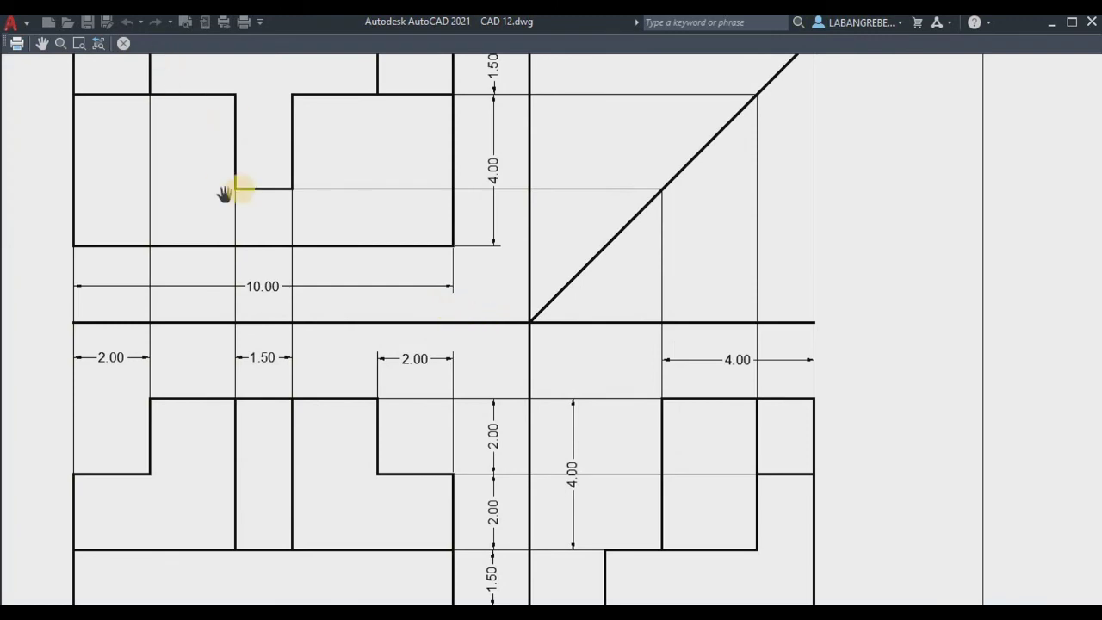
Leave the Layout1 plot preview without plotting and switch to model space
left_click(123, 43)
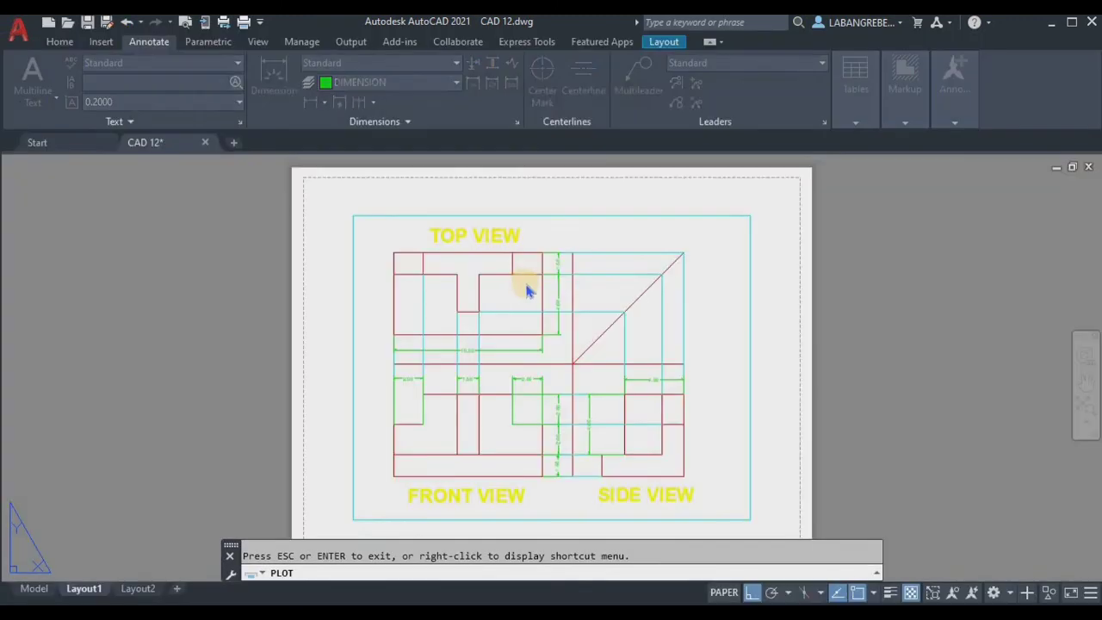
left_click(713, 514)
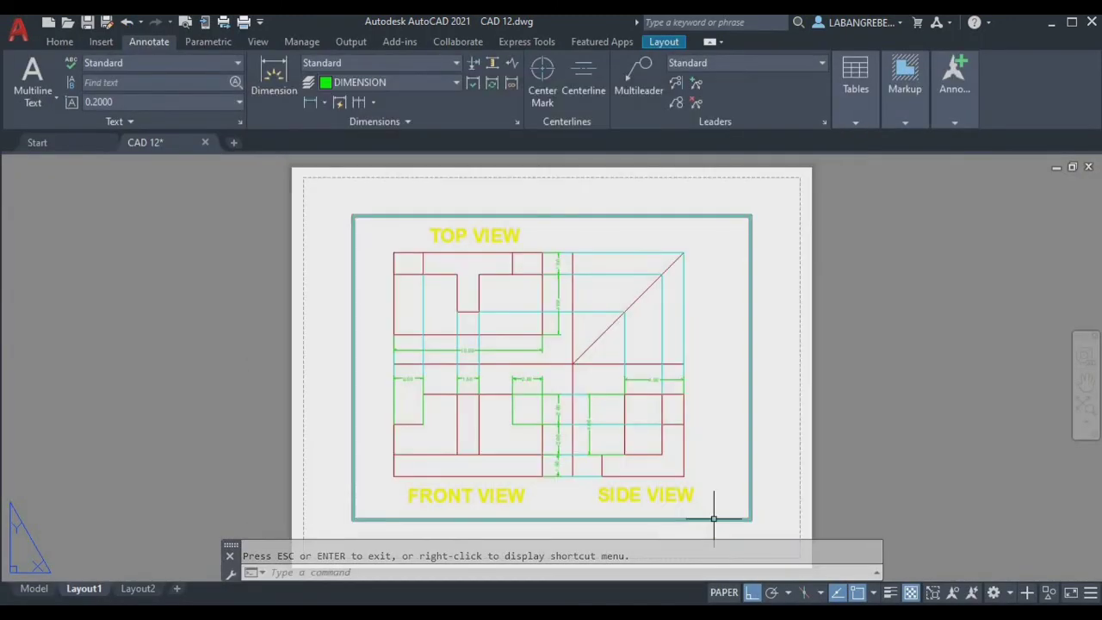
left_click(38, 590)
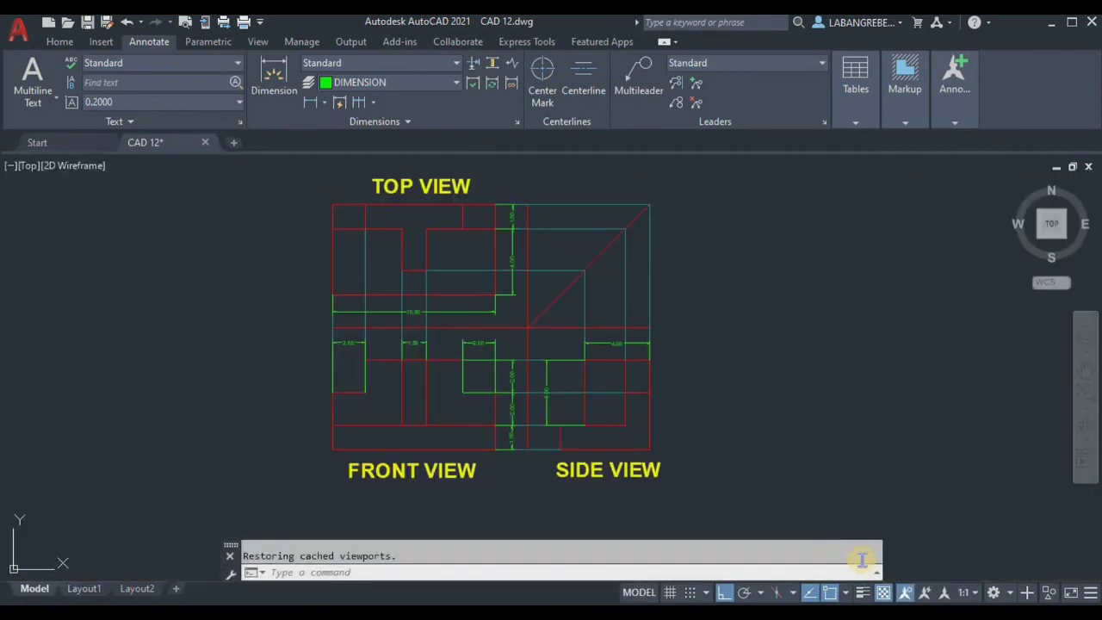